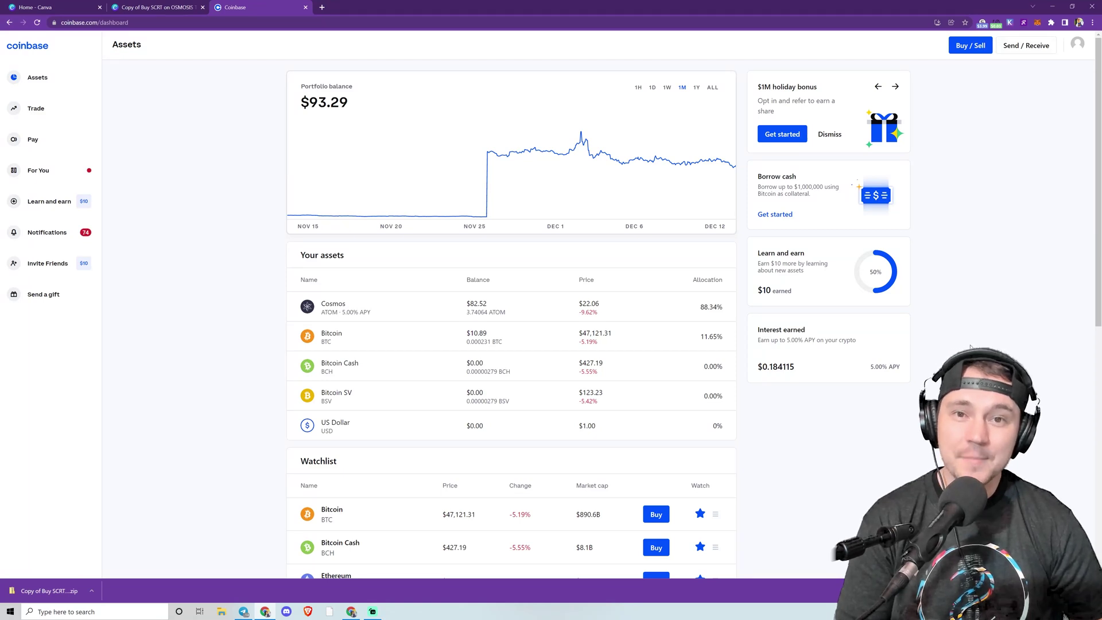
# Switch Keplr from Secret Network to the Cosmos chain and copy its wallet address
pyautogui.click(1009, 24)
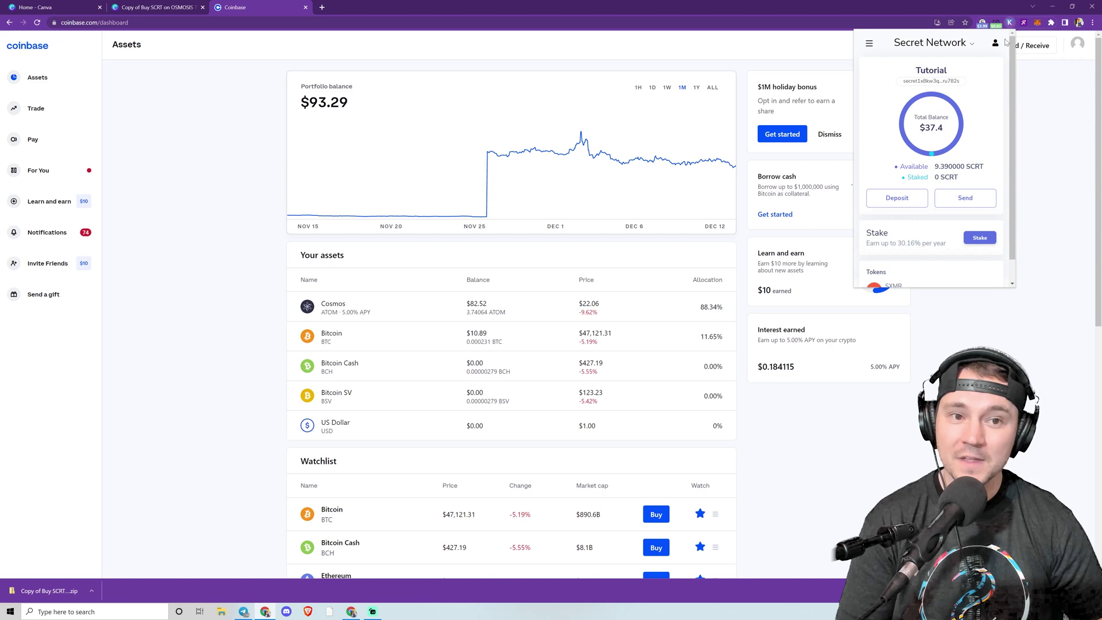
pyautogui.click(944, 46)
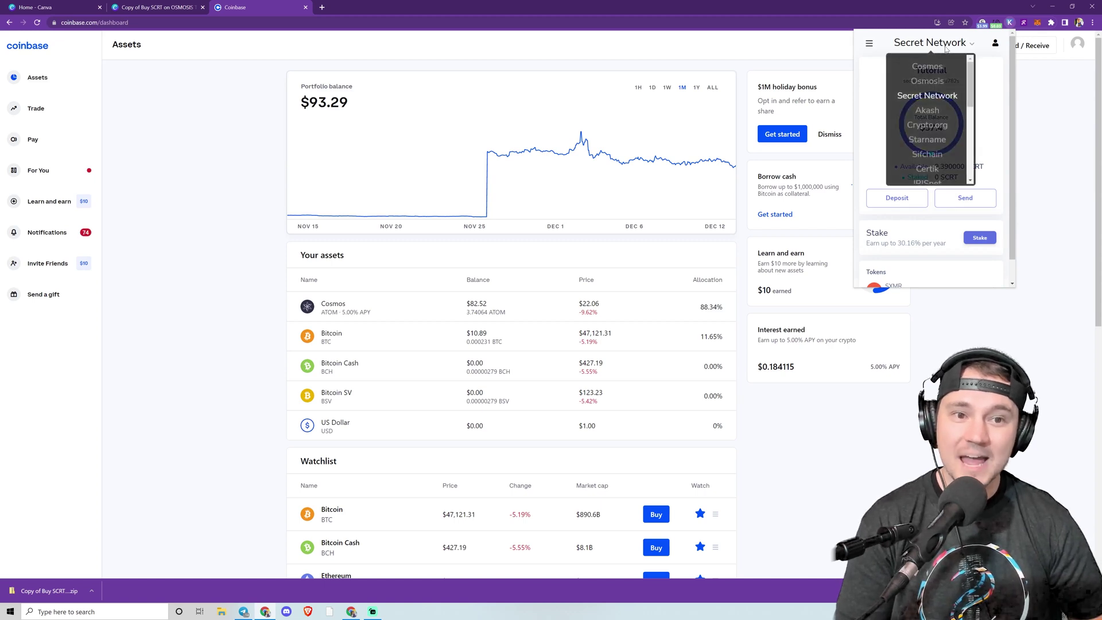
pyautogui.click(943, 66)
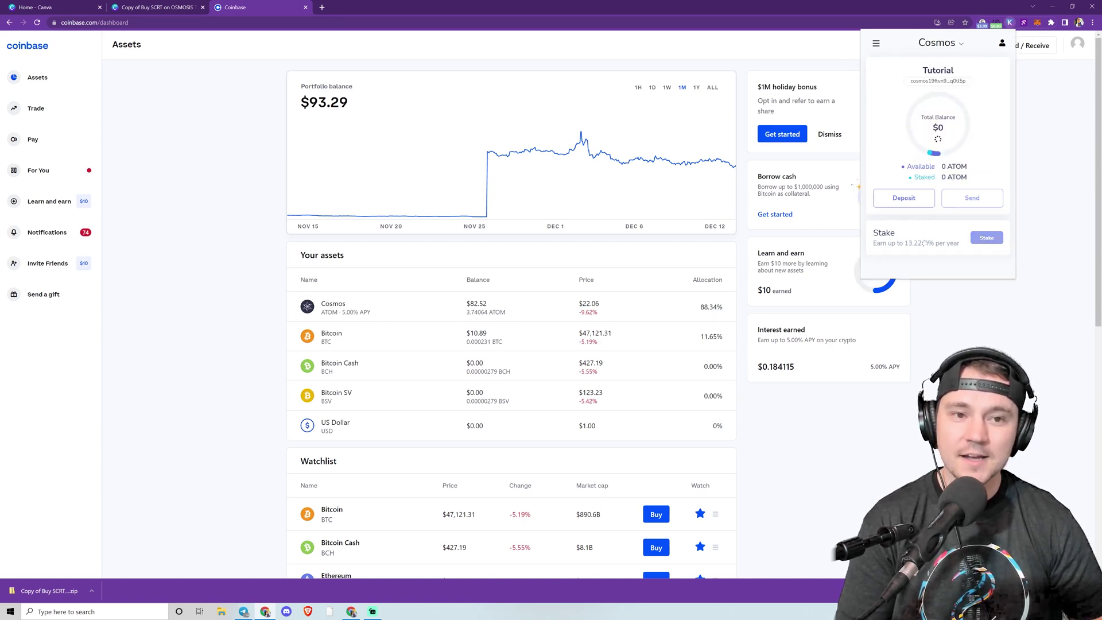
pyautogui.click(940, 81)
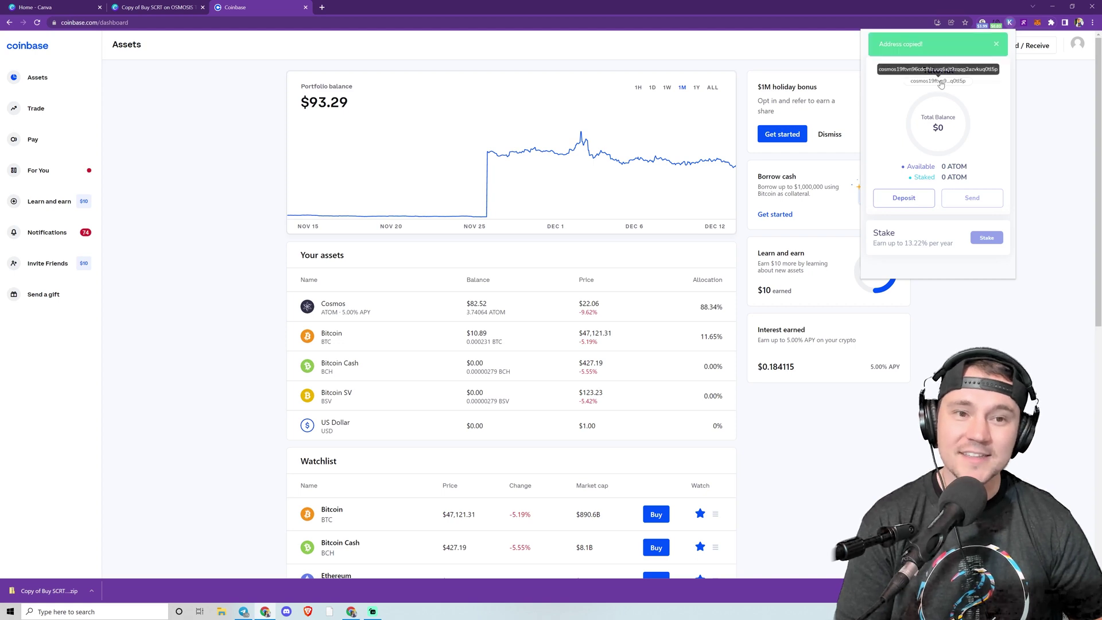
pyautogui.click(959, 341)
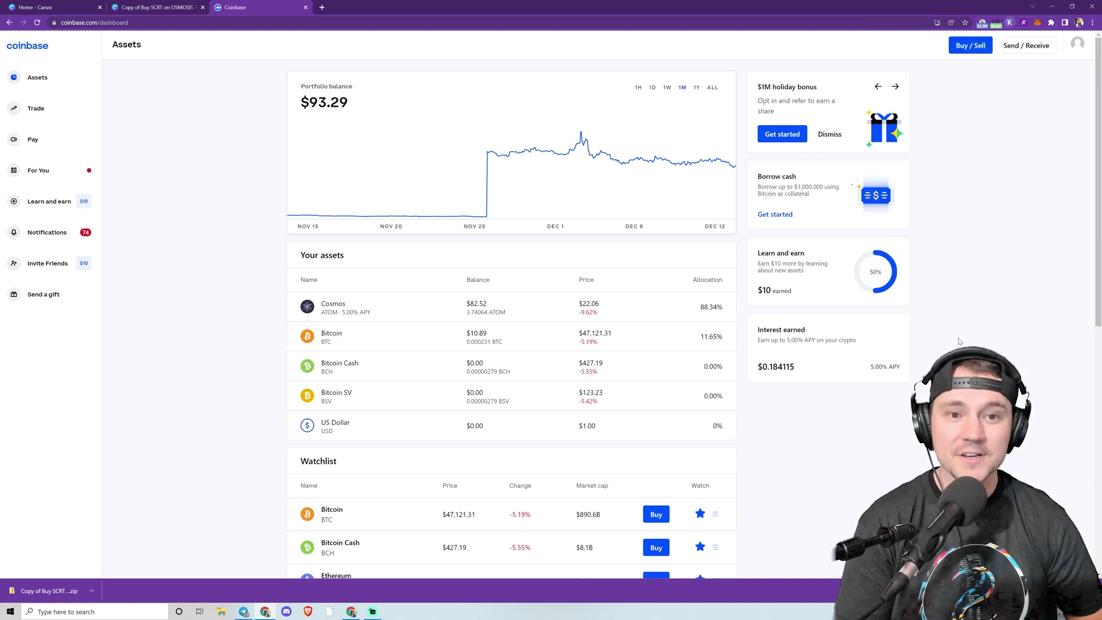
# Send all 3.73814 ATOM from Coinbase to the pasted Cosmos address, confirming with the 2FA code
pyautogui.click(1005, 50)
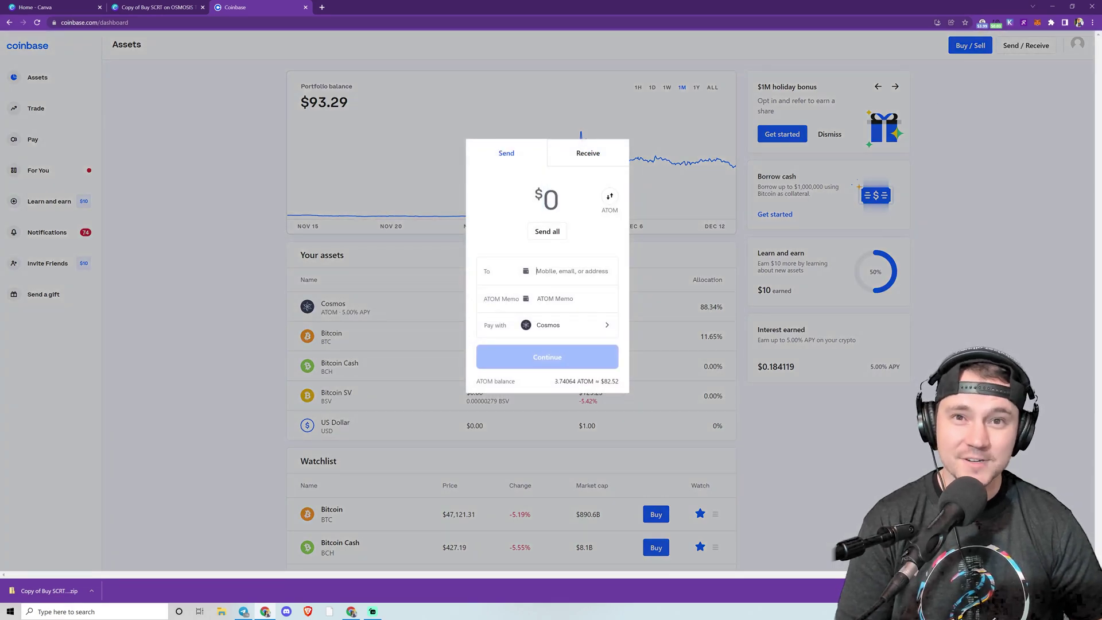
pyautogui.click(571, 271)
pyautogui.hotkey('ctrl', 'v')
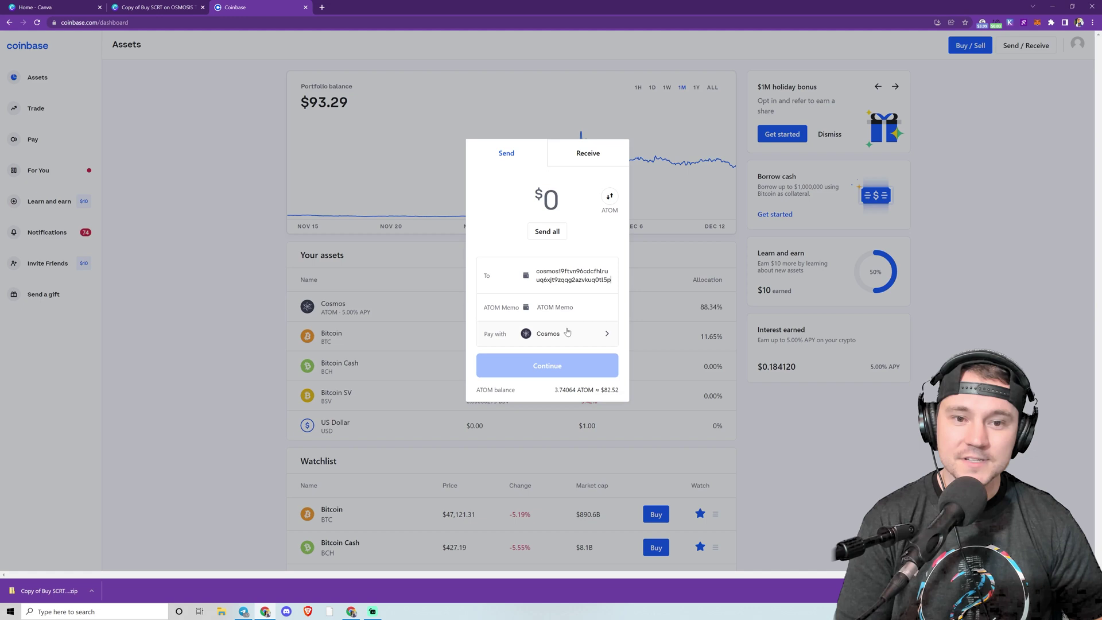
pyautogui.click(550, 233)
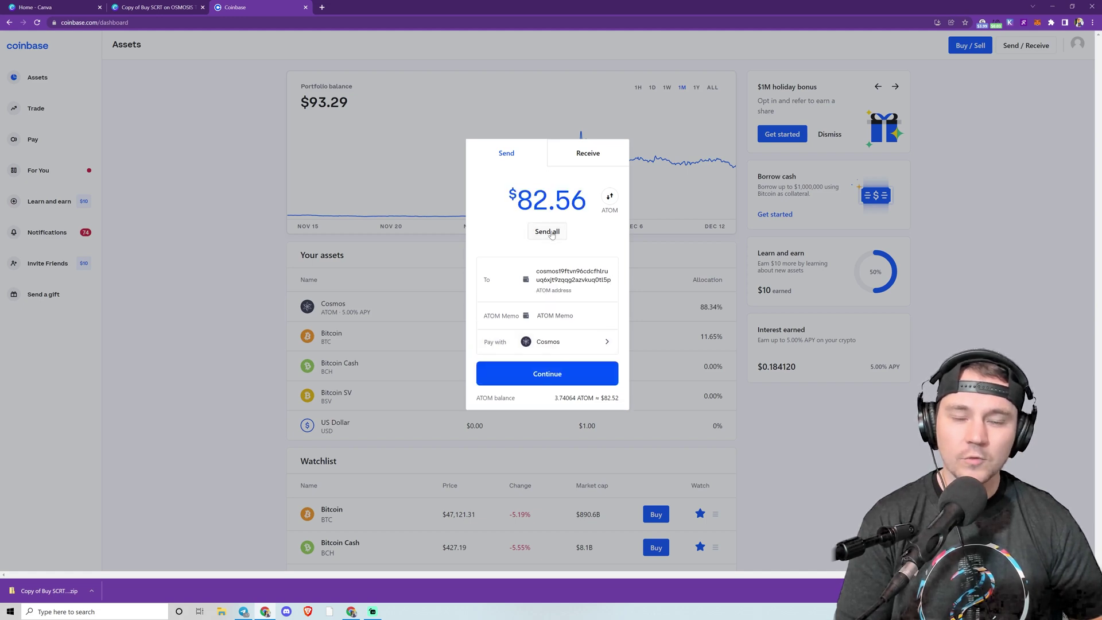
pyautogui.click(549, 373)
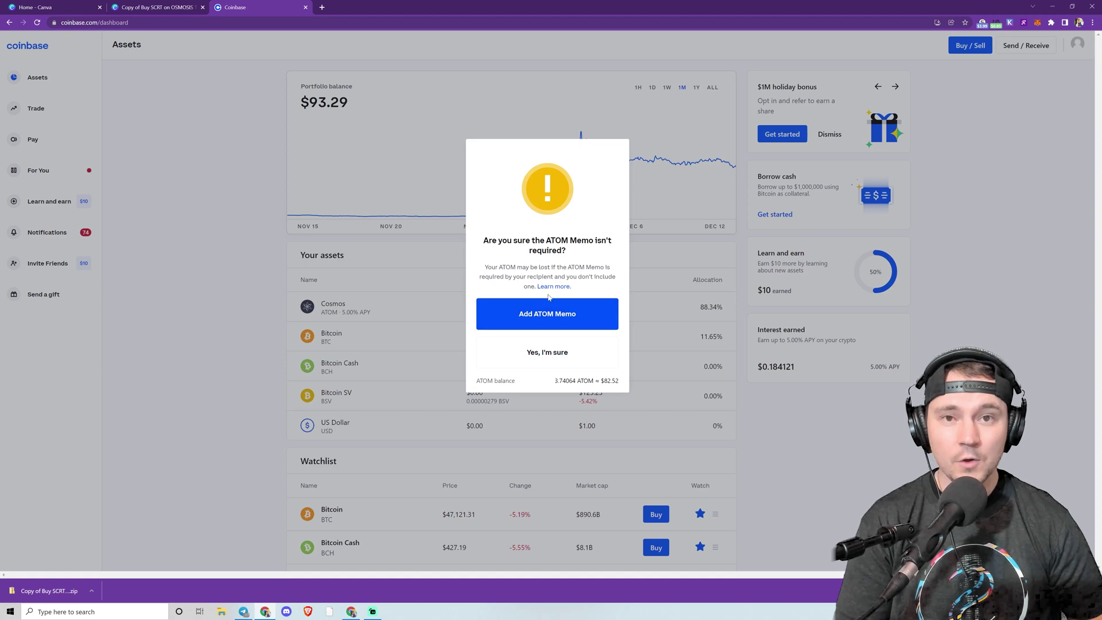
pyautogui.click(546, 353)
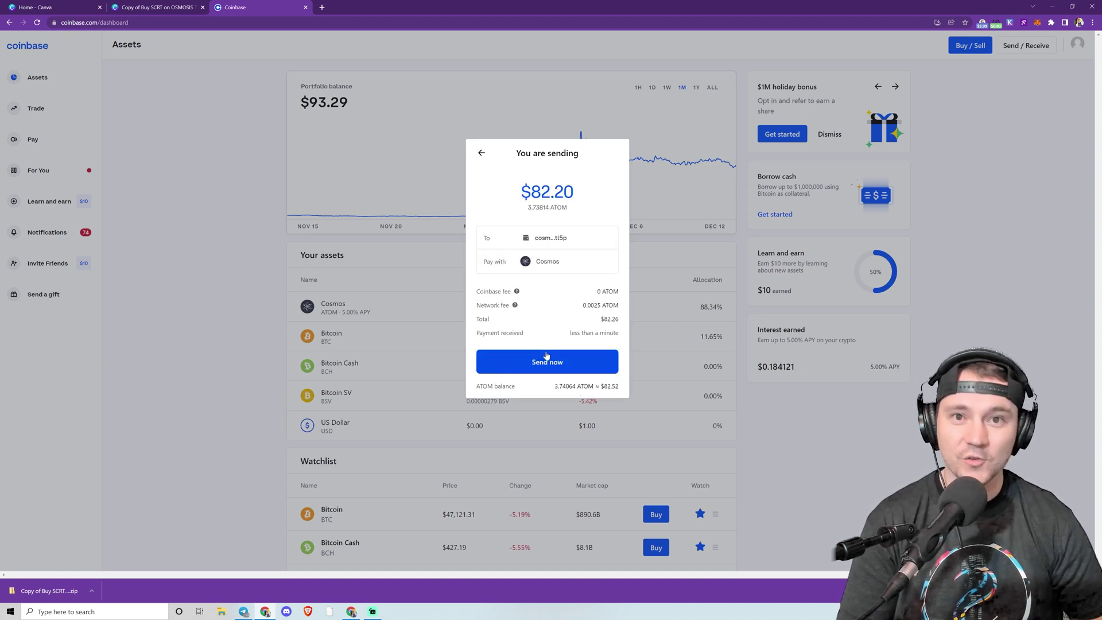
pyautogui.click(549, 367)
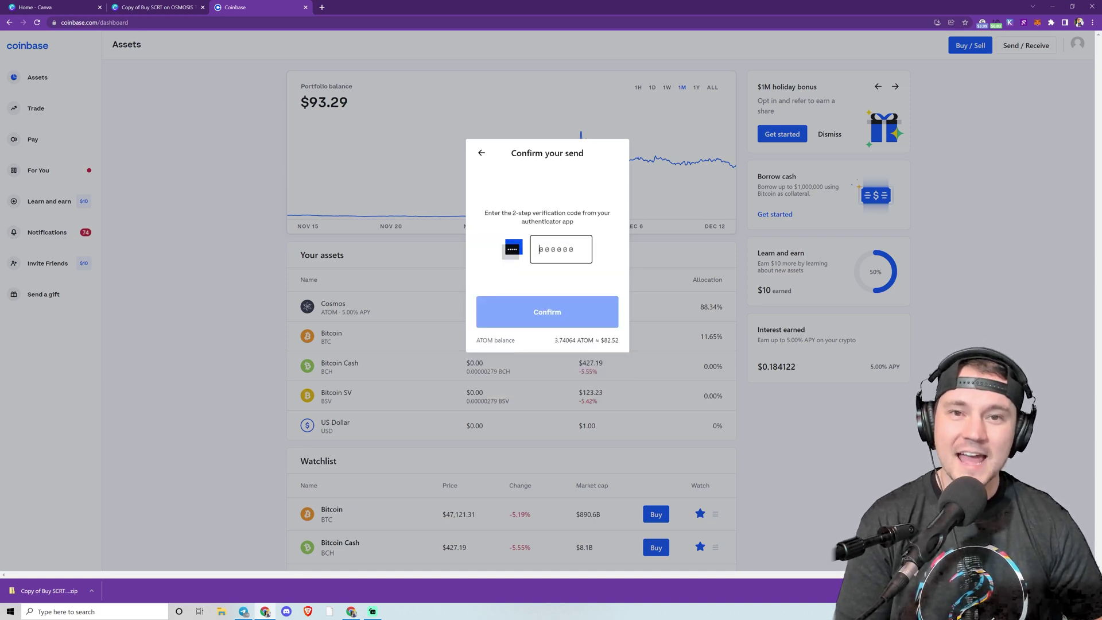
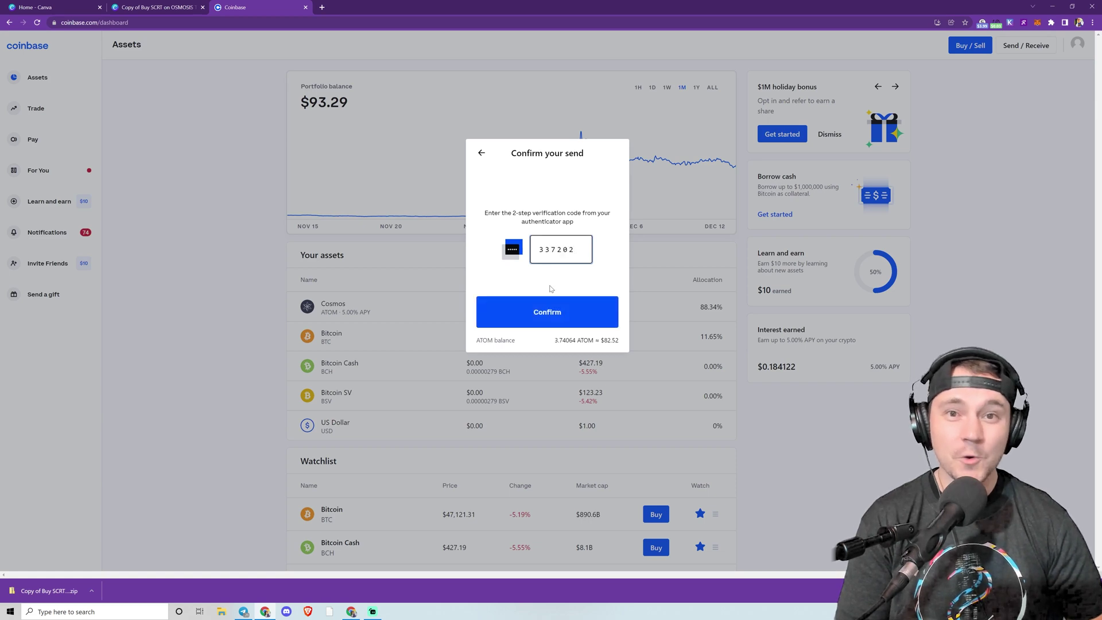
pyautogui.click(550, 311)
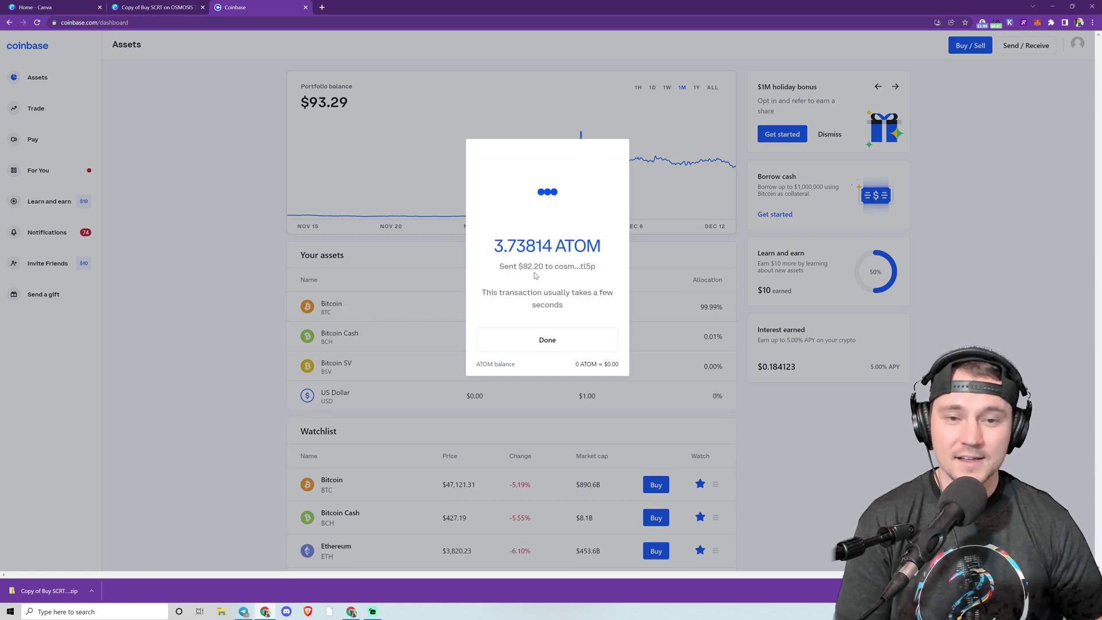
pyautogui.click(553, 342)
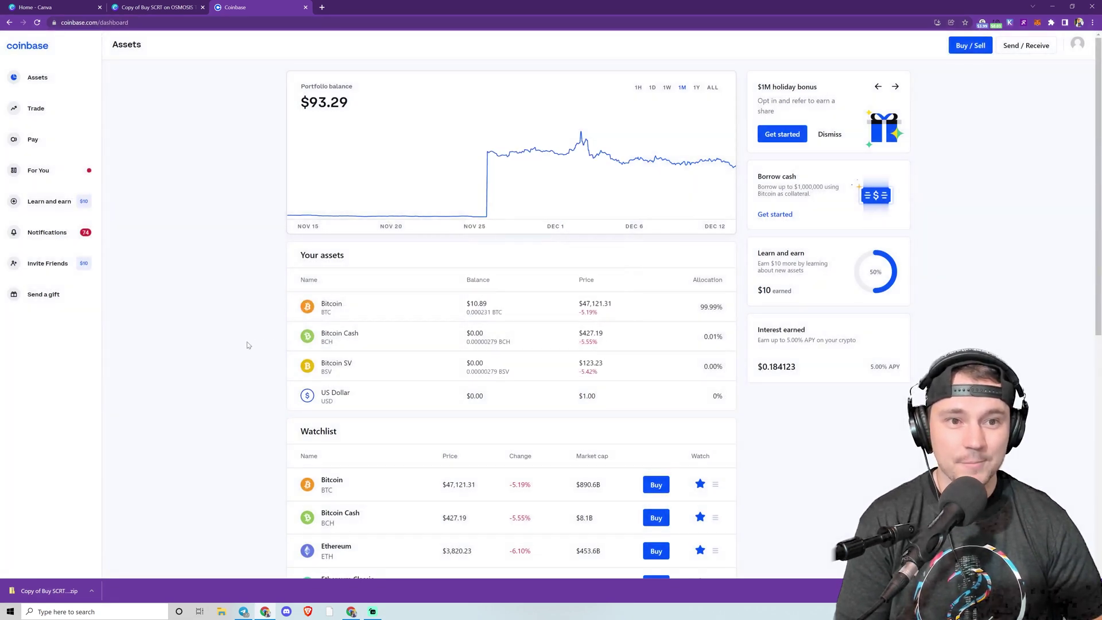
# Check the ATOM arrived in Keplr, then enter the Osmosis lab from osmosis.zone
pyautogui.click(1011, 23)
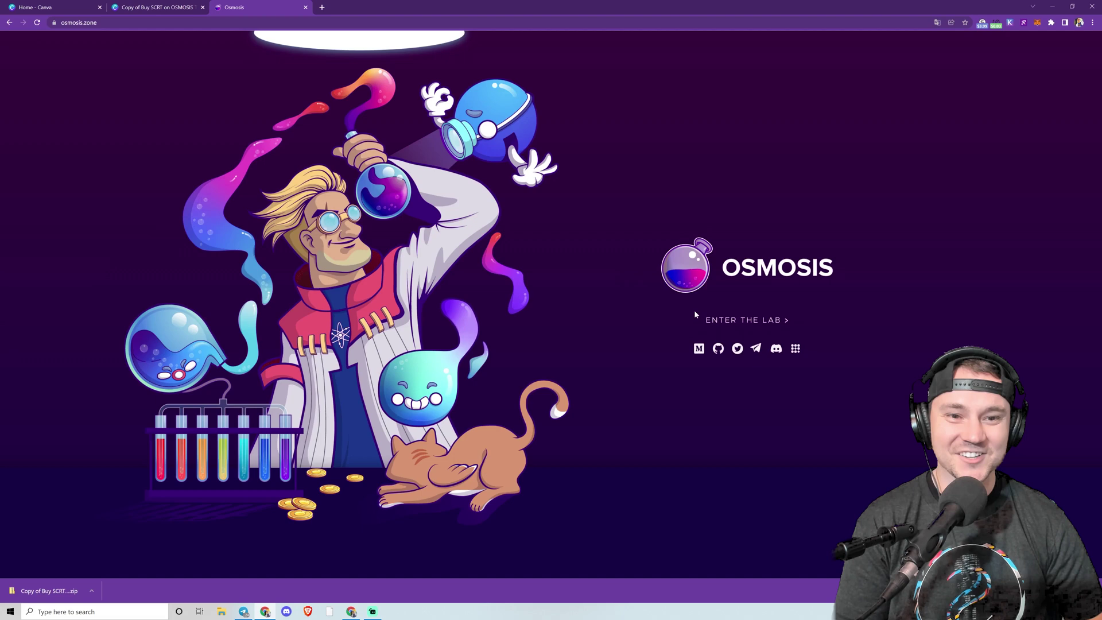
pyautogui.click(737, 323)
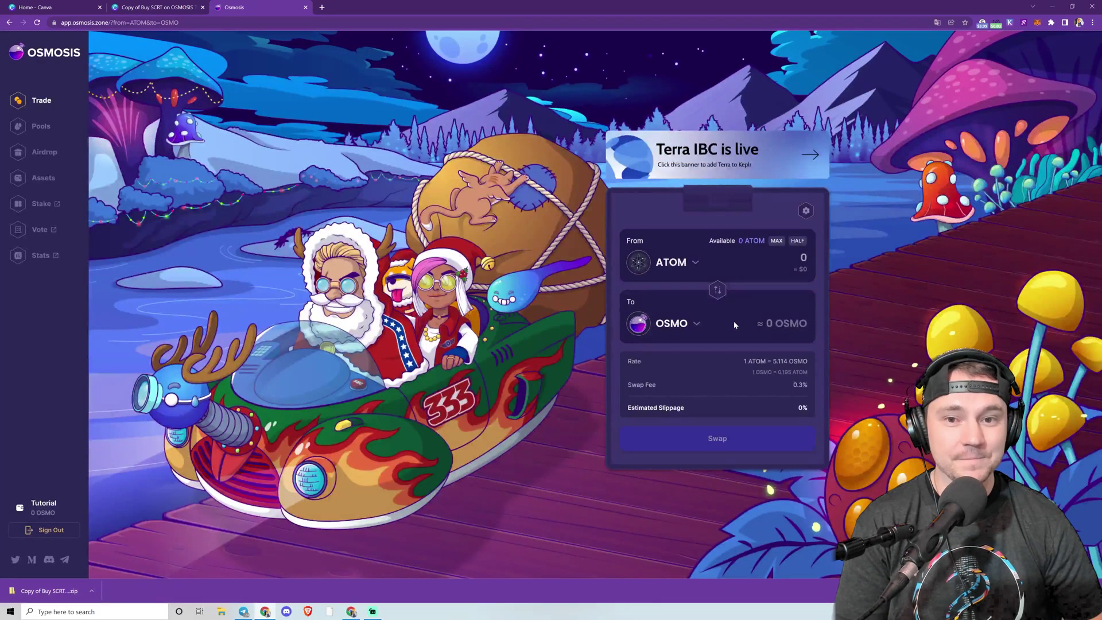
# IBC-deposit the maximum 3.71814 Cosmos Hub ATOM into Osmosis, approving it in Keplr
pyautogui.click(42, 178)
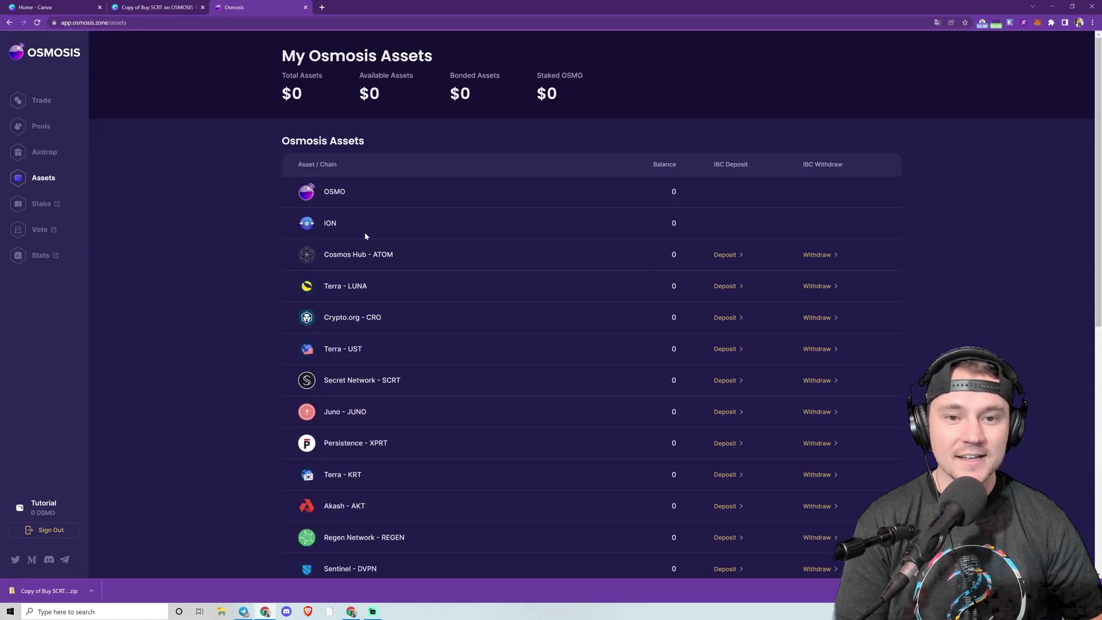
pyautogui.click(731, 261)
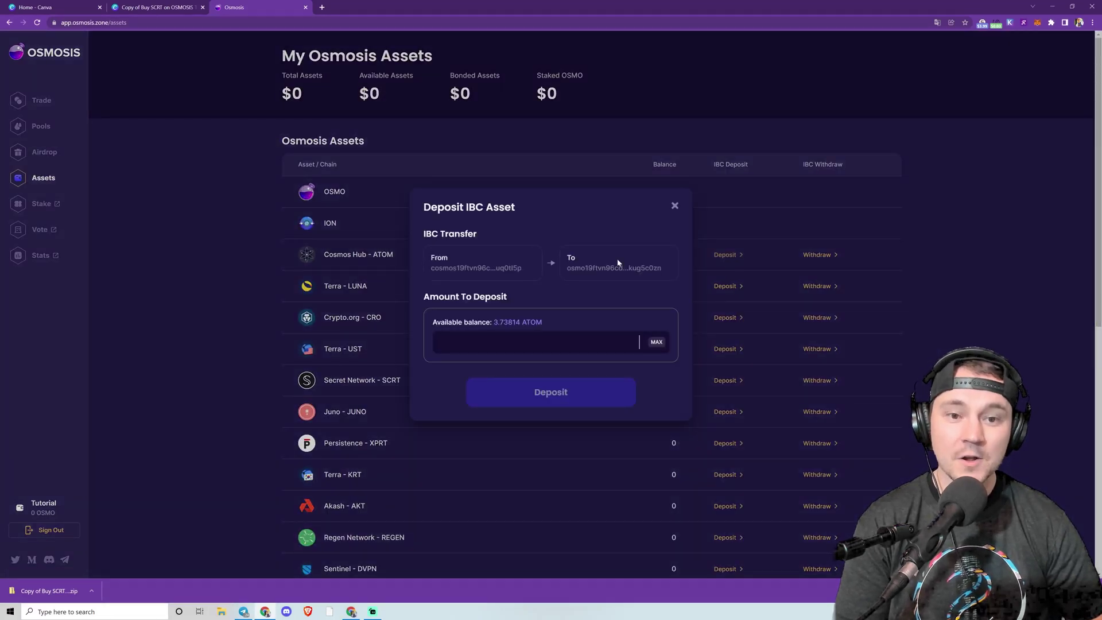
pyautogui.click(656, 342)
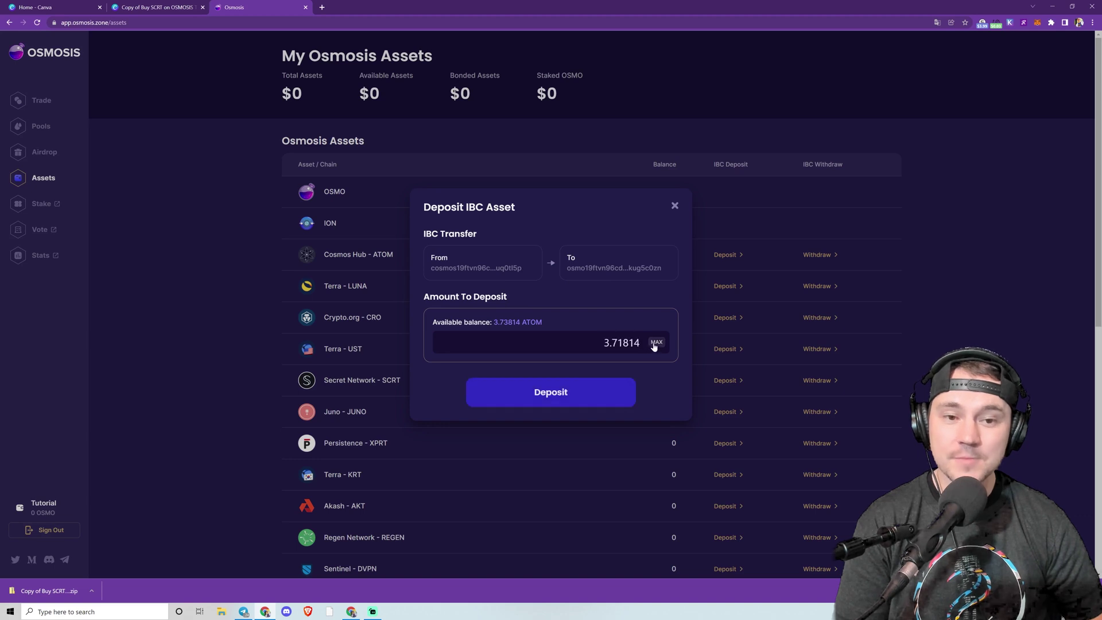
pyautogui.click(580, 392)
pyautogui.click(526, 300)
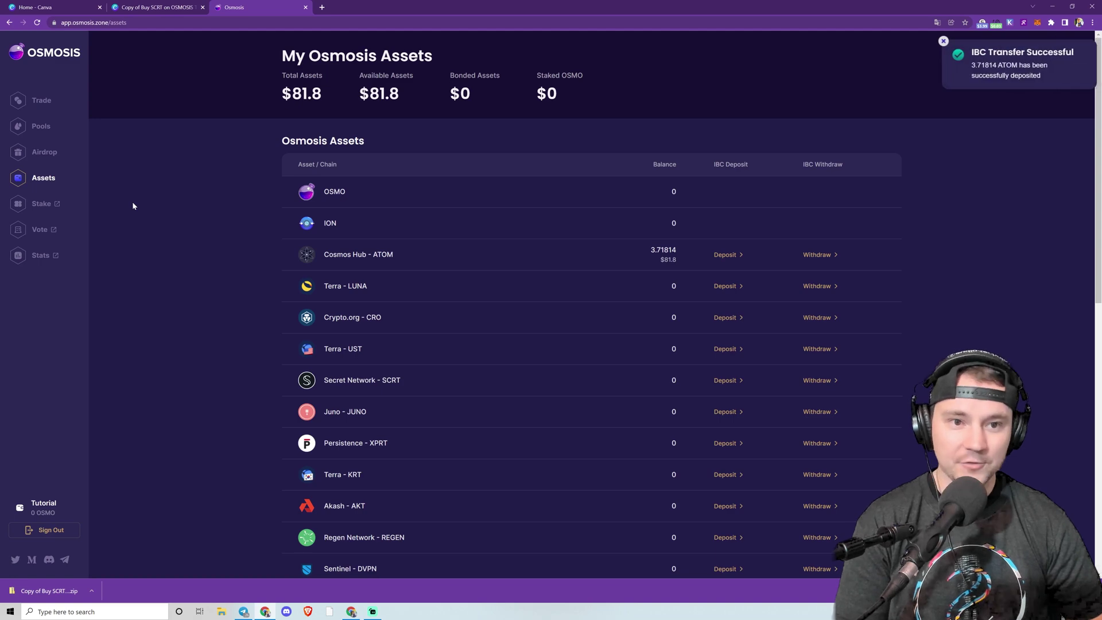
pyautogui.click(943, 41)
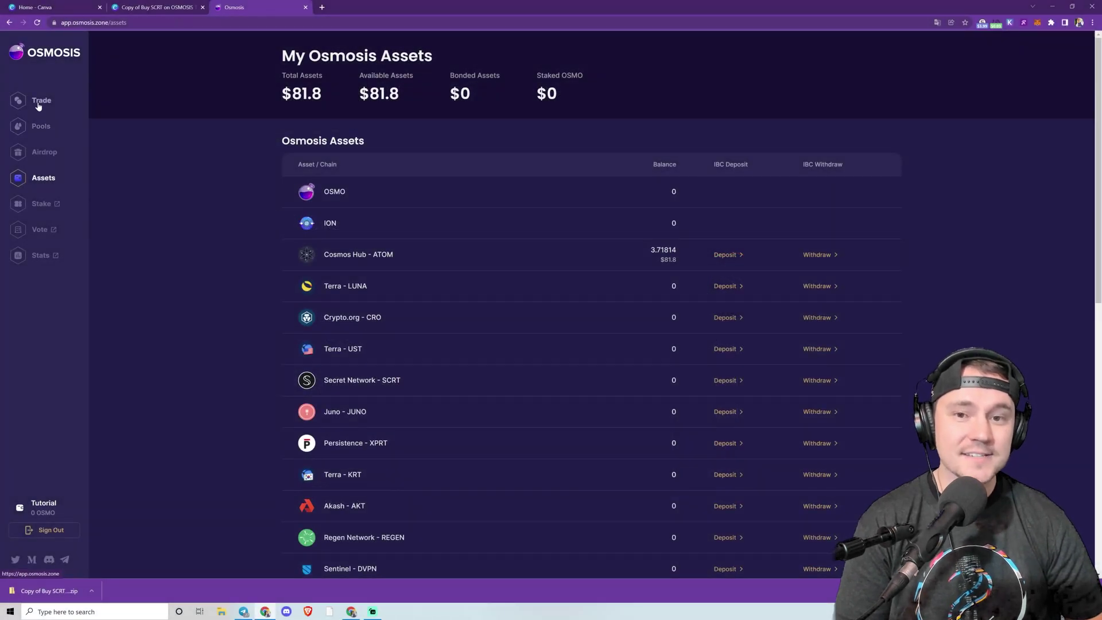
# Swap the full 3.71814 ATOM for SCRT on the Trade page and approve it in Keplr
pyautogui.click(39, 102)
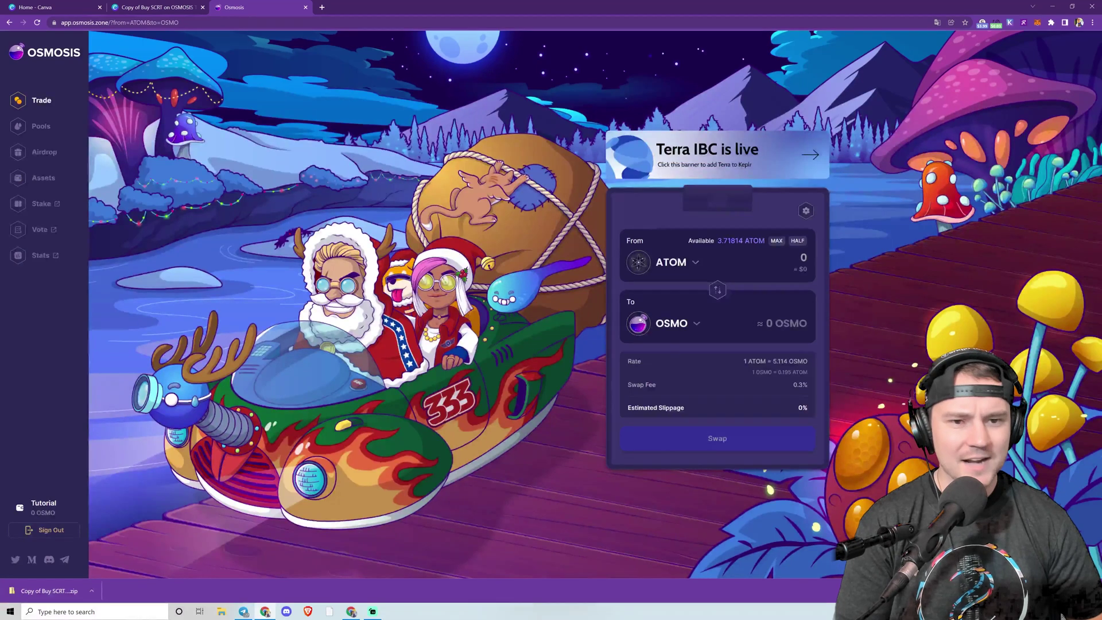
pyautogui.click(696, 323)
pyautogui.scroll(-3, 721, 389)
pyautogui.scroll(-8, 720, 389)
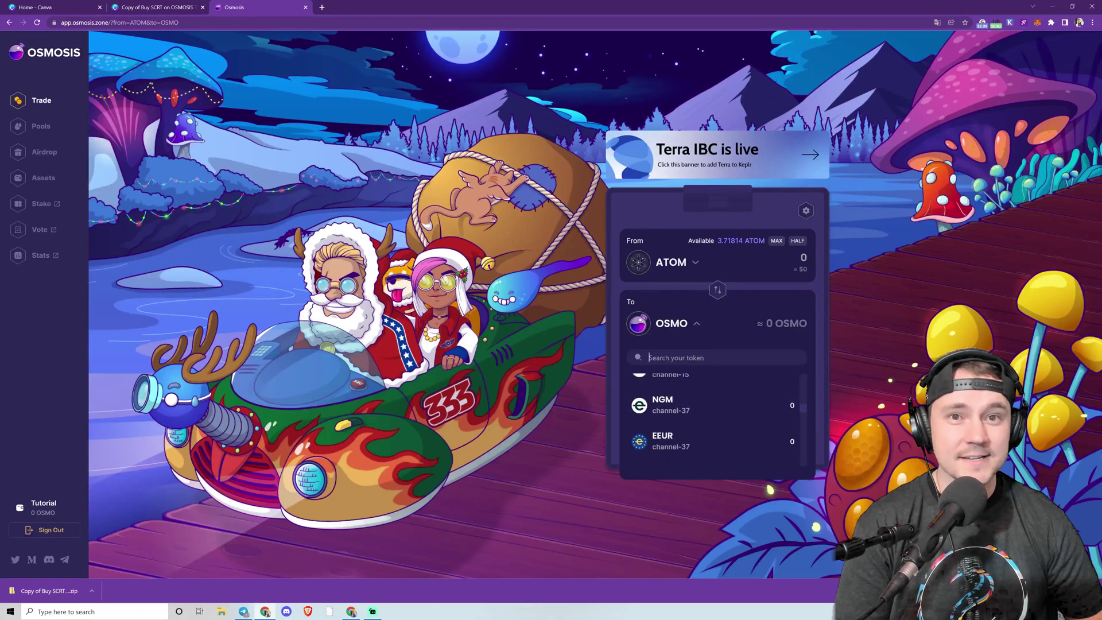
pyautogui.write('scr')
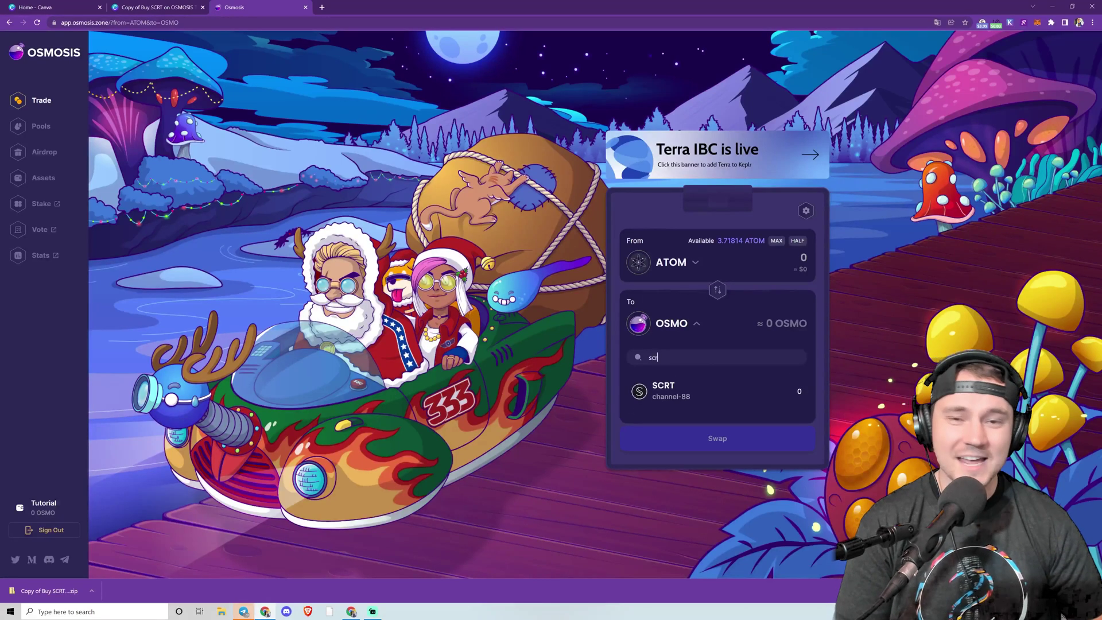
pyautogui.click(694, 390)
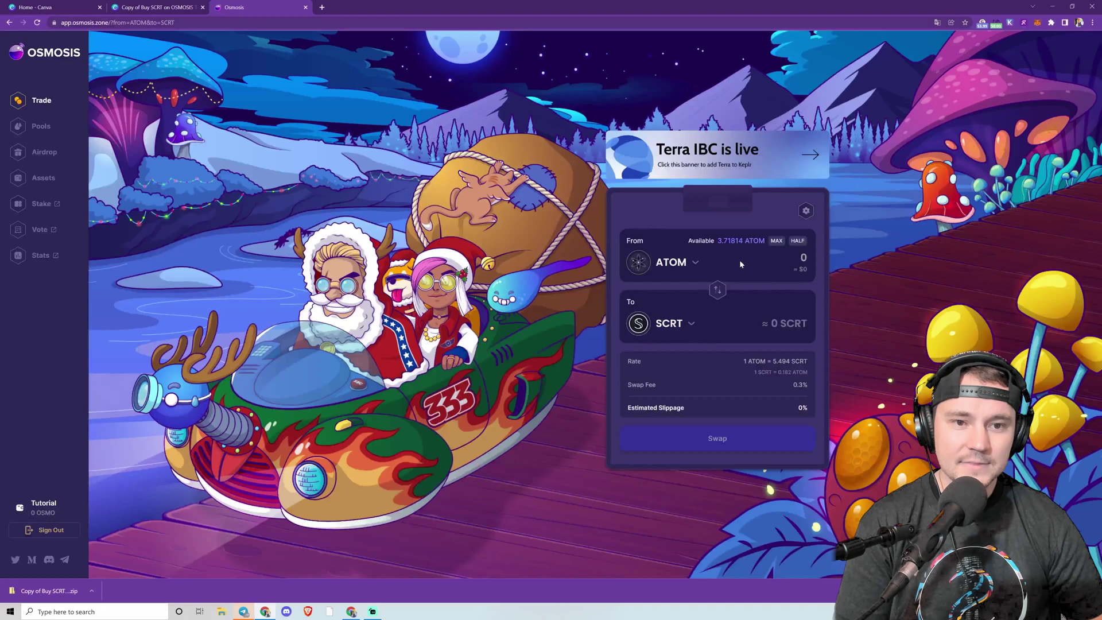
pyautogui.click(775, 242)
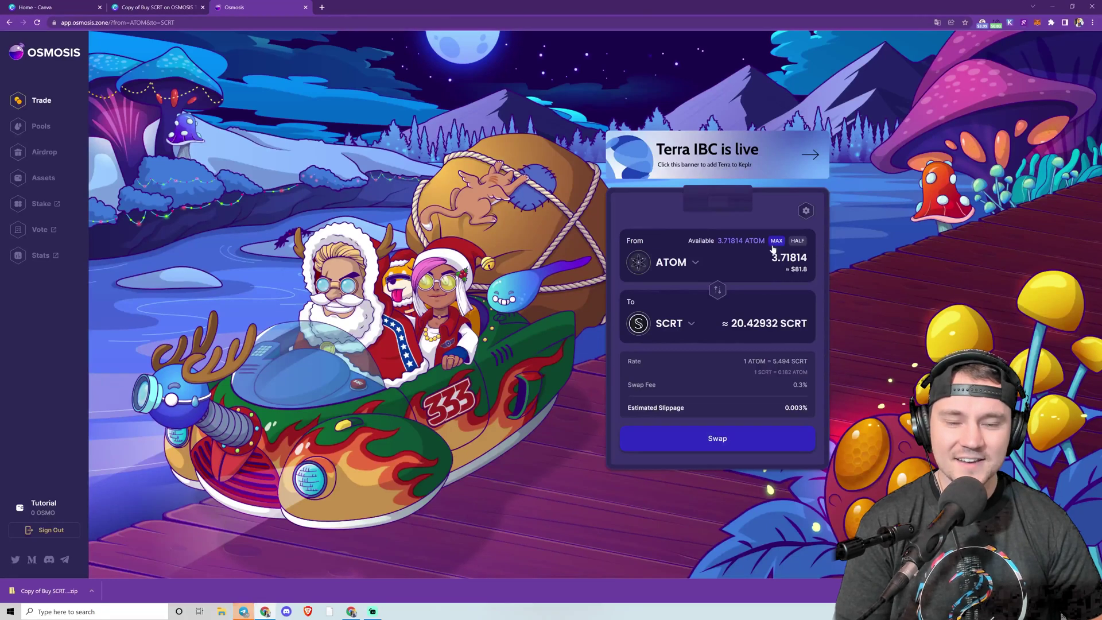
pyautogui.click(736, 445)
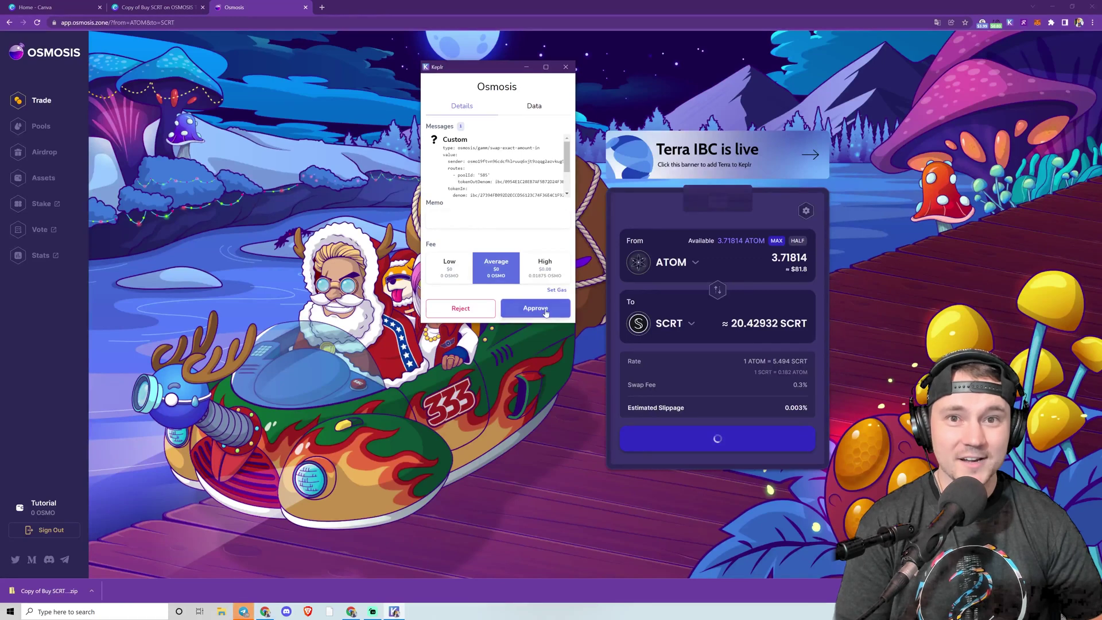
pyautogui.click(545, 308)
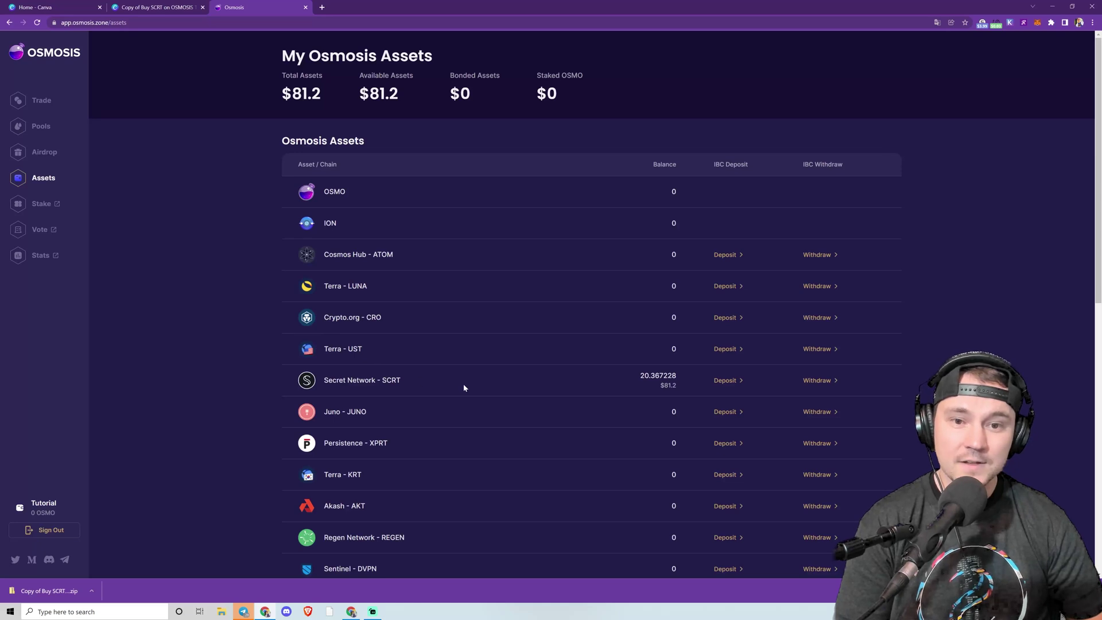
# Open the Secret Network SCRT withdrawal form and switch Keplr to Secret Network
pyautogui.click(812, 382)
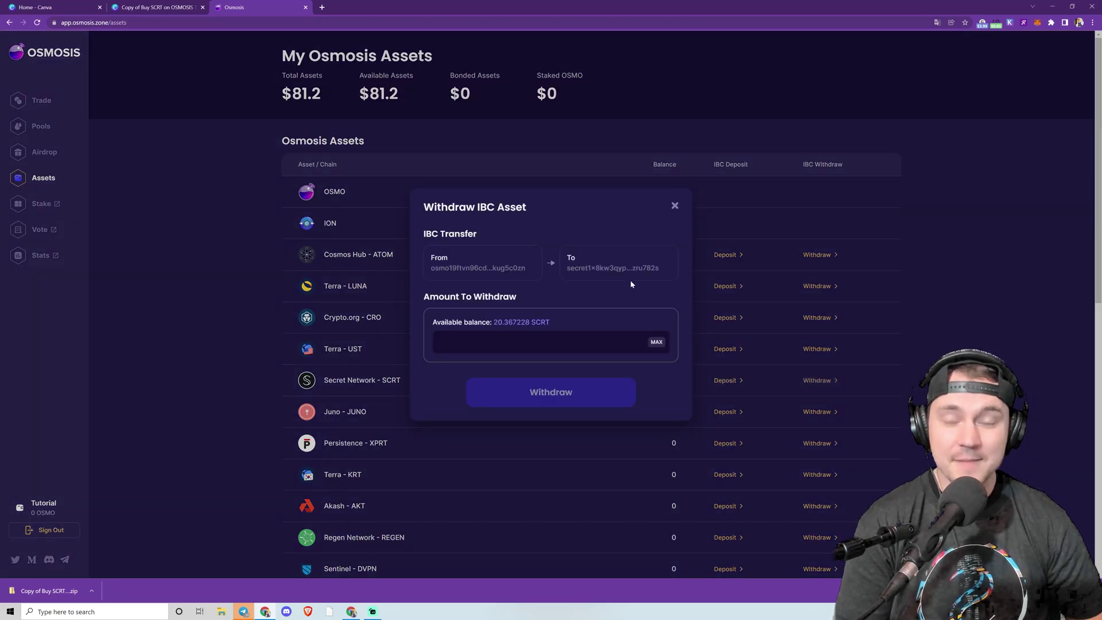
pyautogui.click(1010, 23)
pyautogui.click(939, 43)
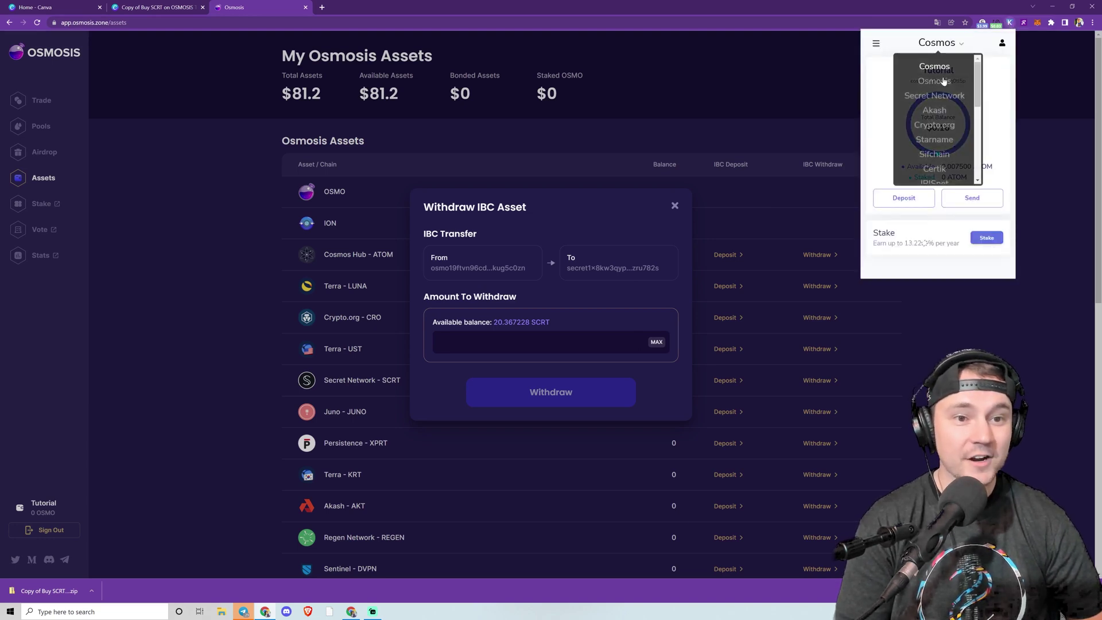
pyautogui.click(940, 96)
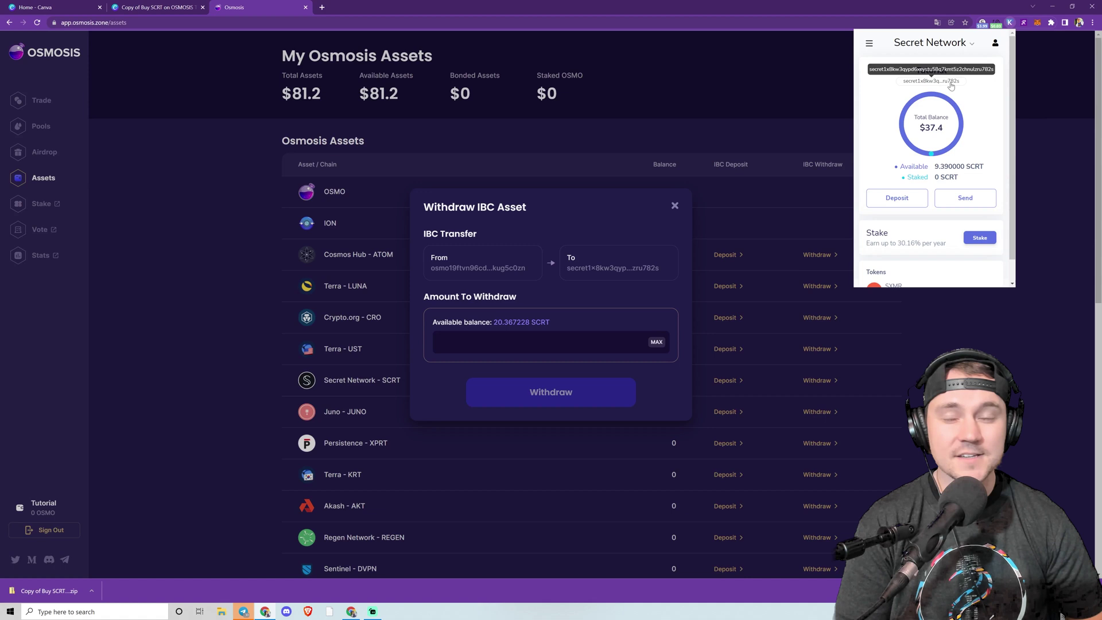
# Withdraw the maximum 20.367228 SCRT, approve it, and check Keplr's new SCRT balance
pyautogui.click(655, 342)
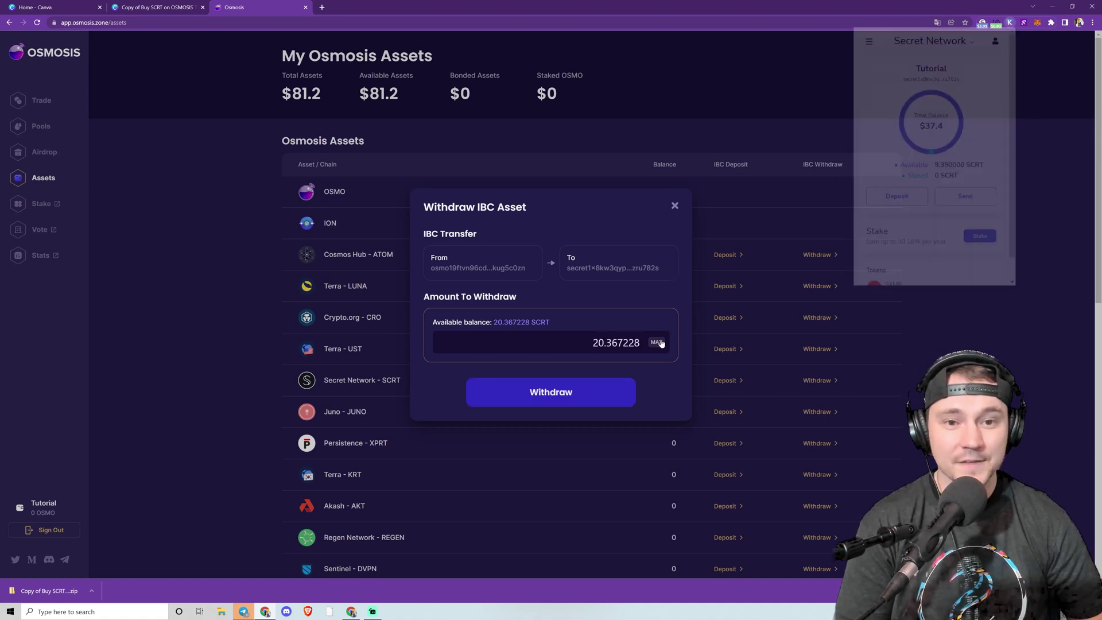
pyautogui.click(578, 394)
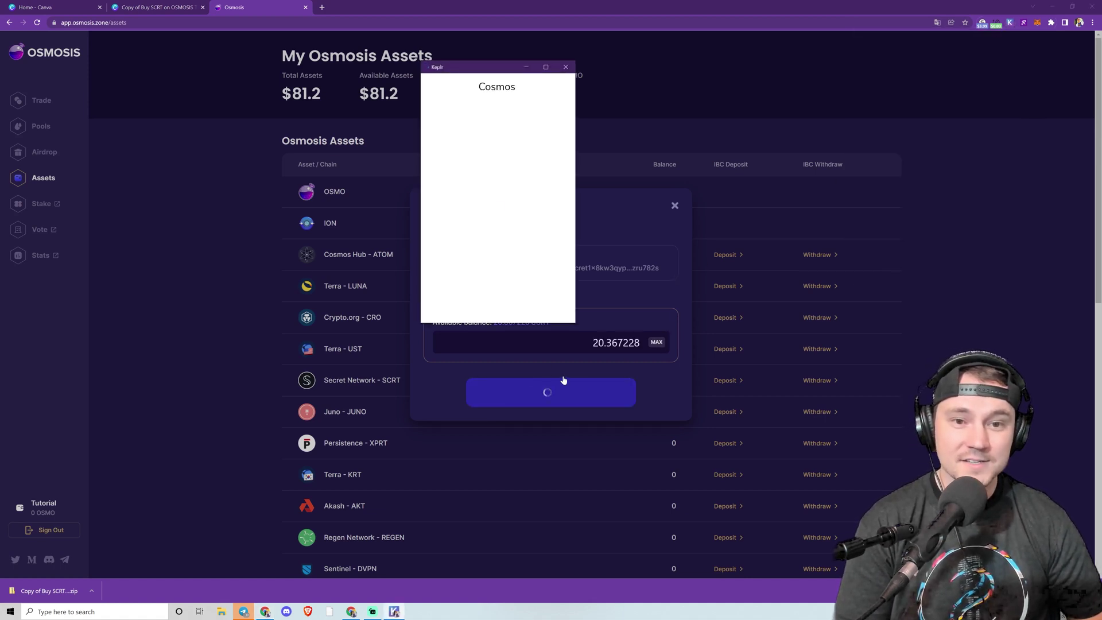
pyautogui.click(535, 311)
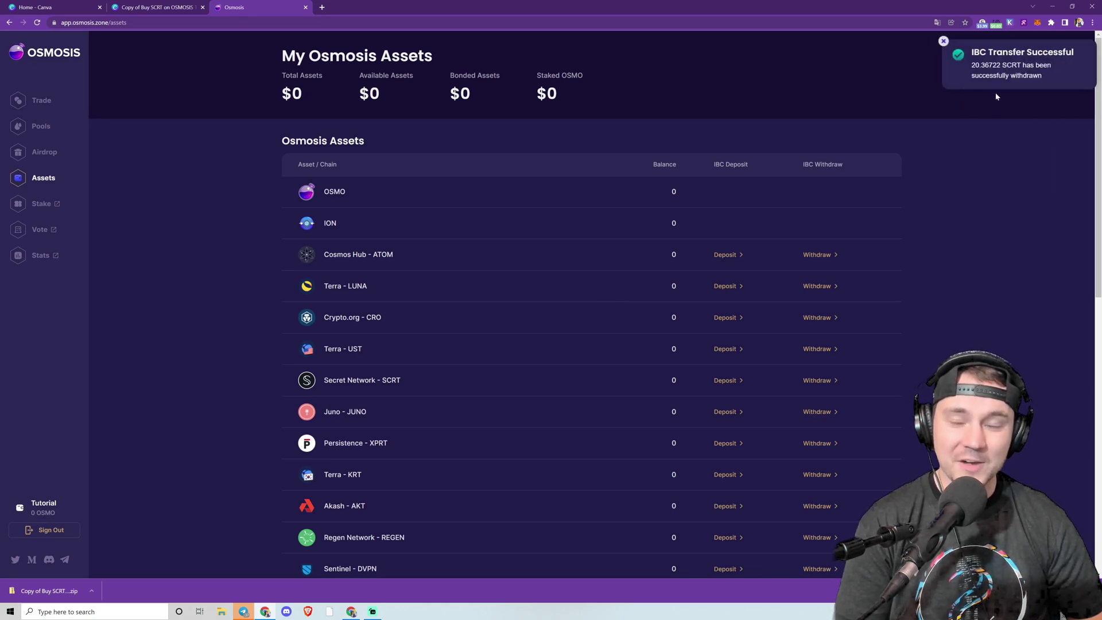
pyautogui.click(944, 41)
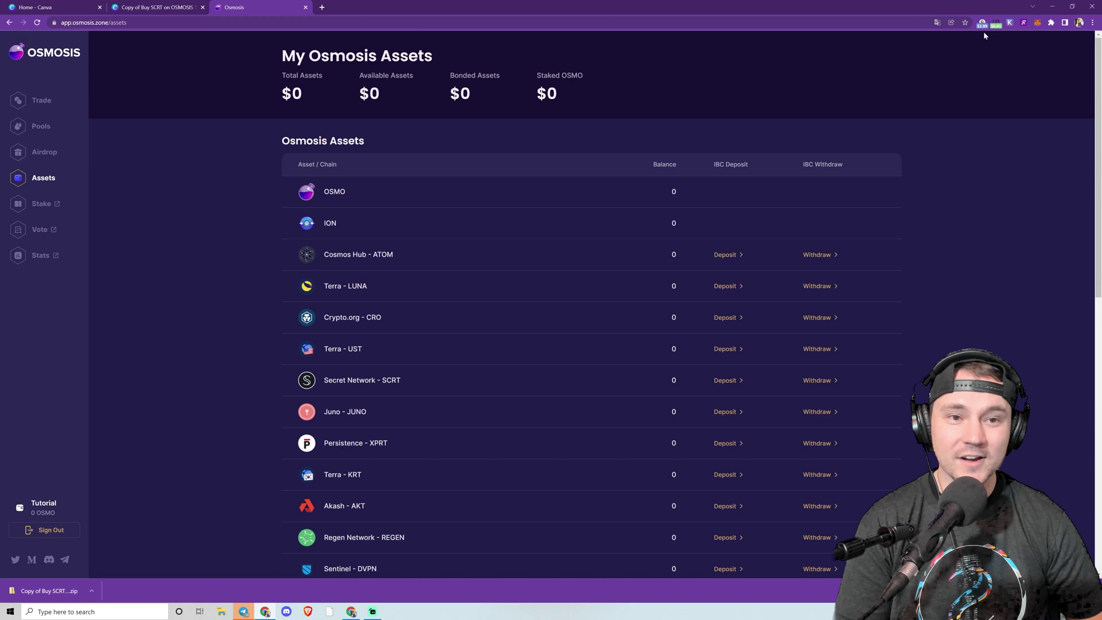
pyautogui.click(1011, 22)
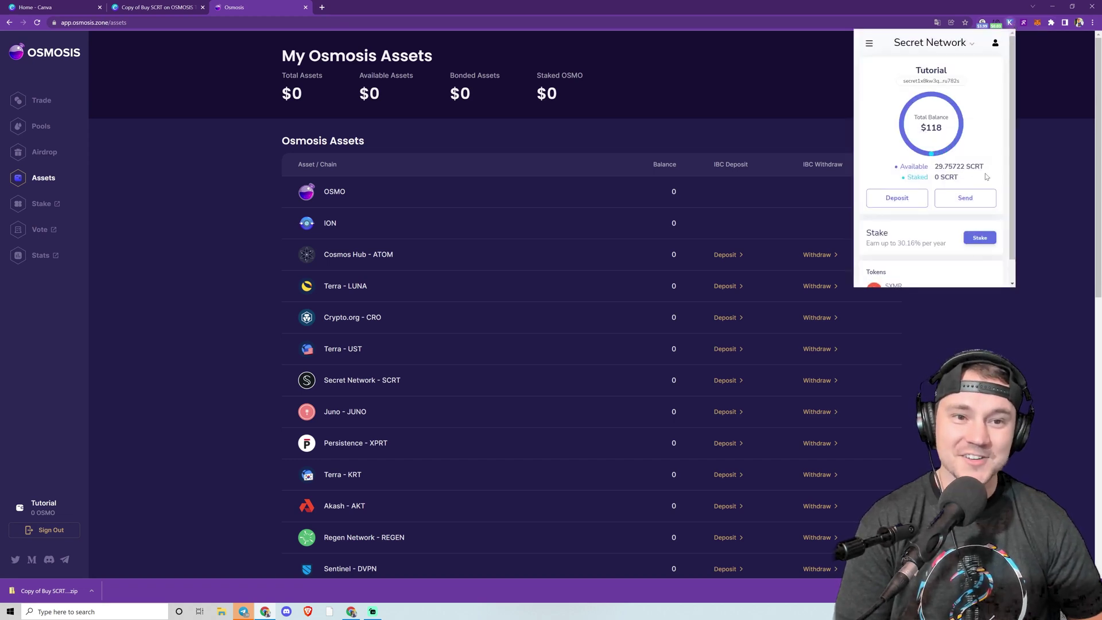
# Delegate 1 SCRT to the Secret Code Podcast validator from Keplr's staking page and approve
pyautogui.click(978, 238)
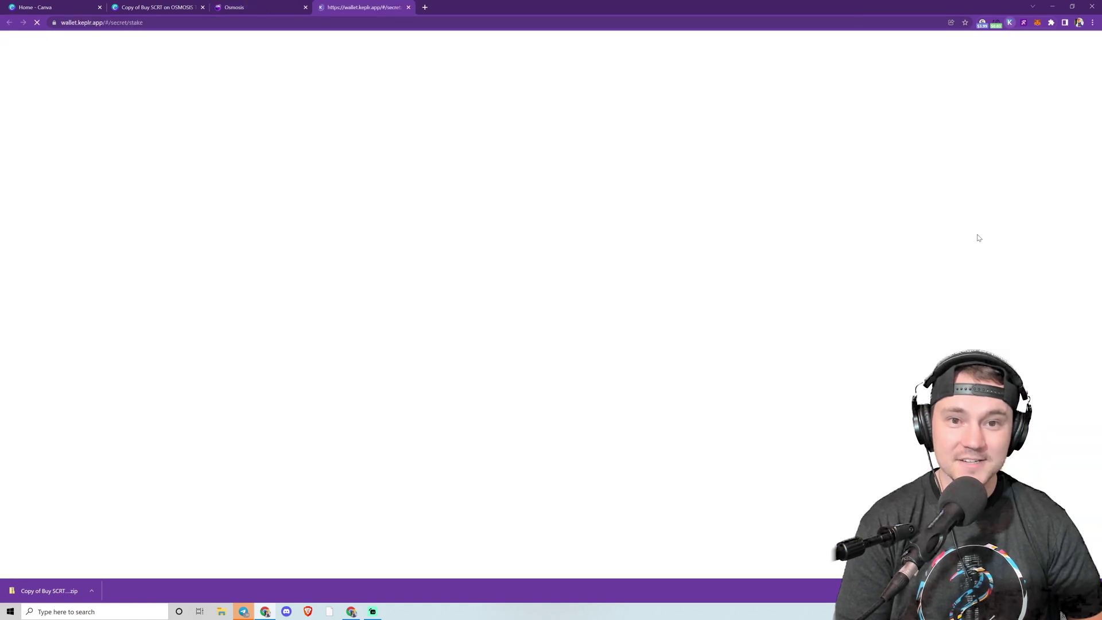
pyautogui.scroll(-6, 300, 145)
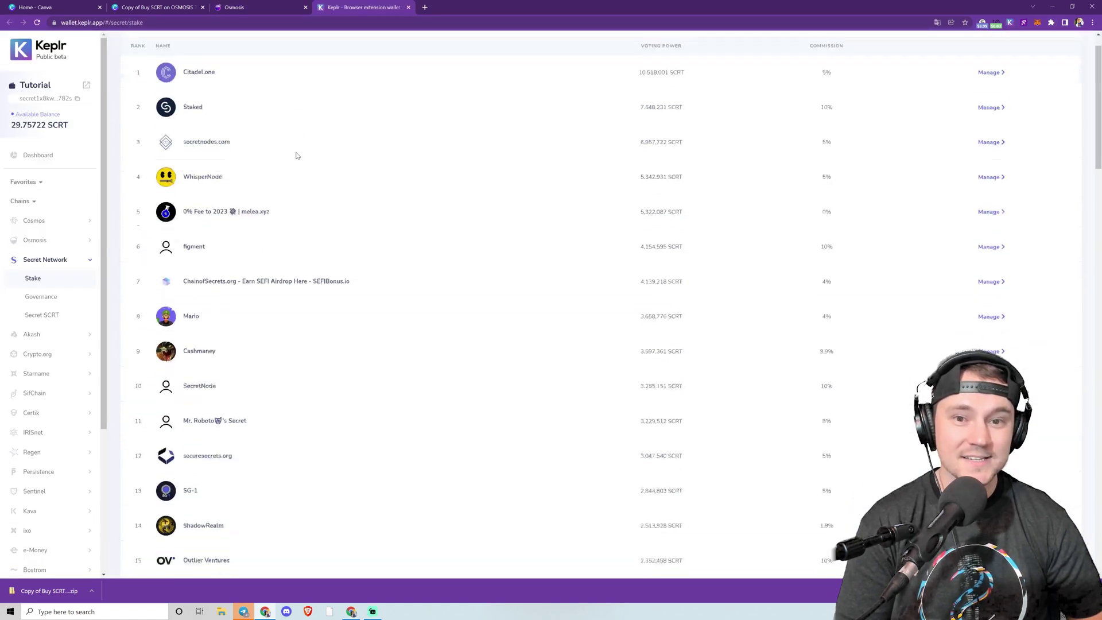
pyautogui.scroll(-8, 293, 178)
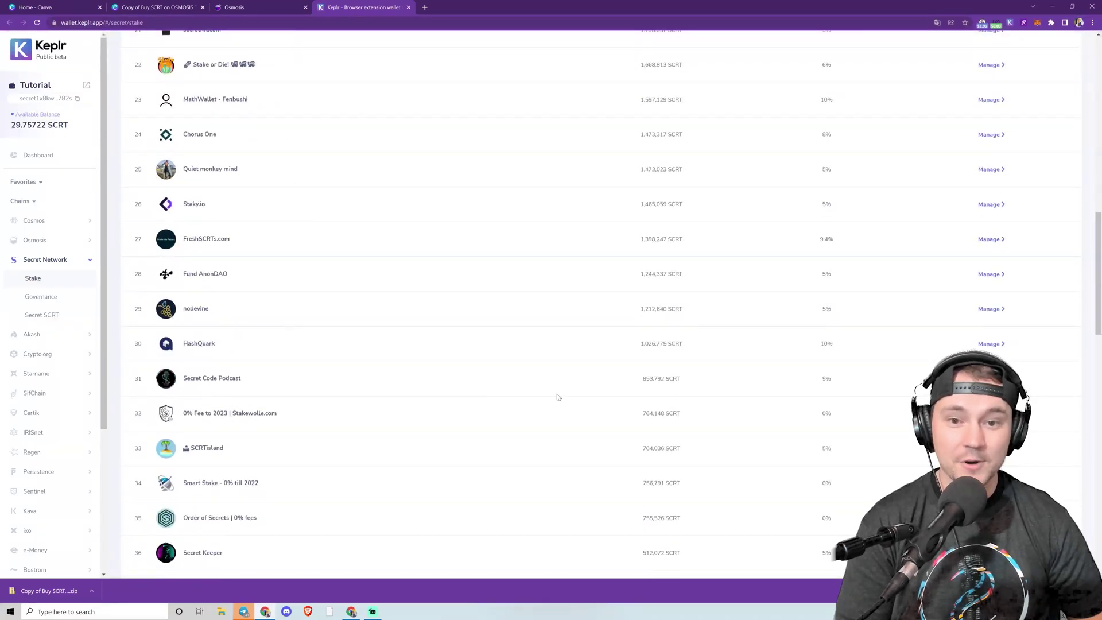
pyautogui.click(988, 378)
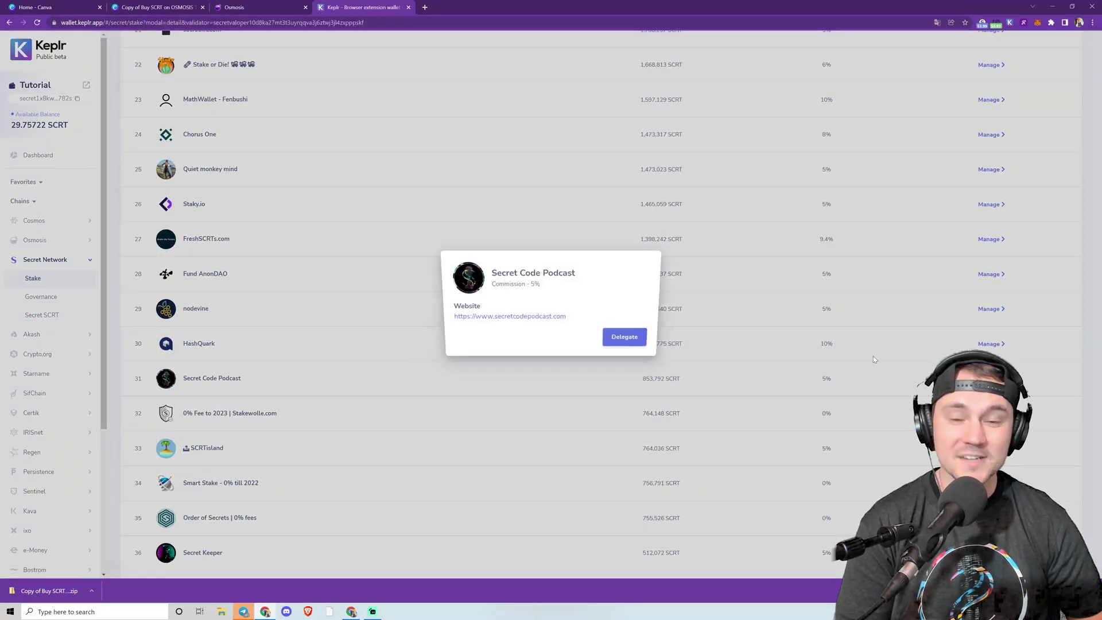
pyautogui.click(624, 340)
pyautogui.write('1')
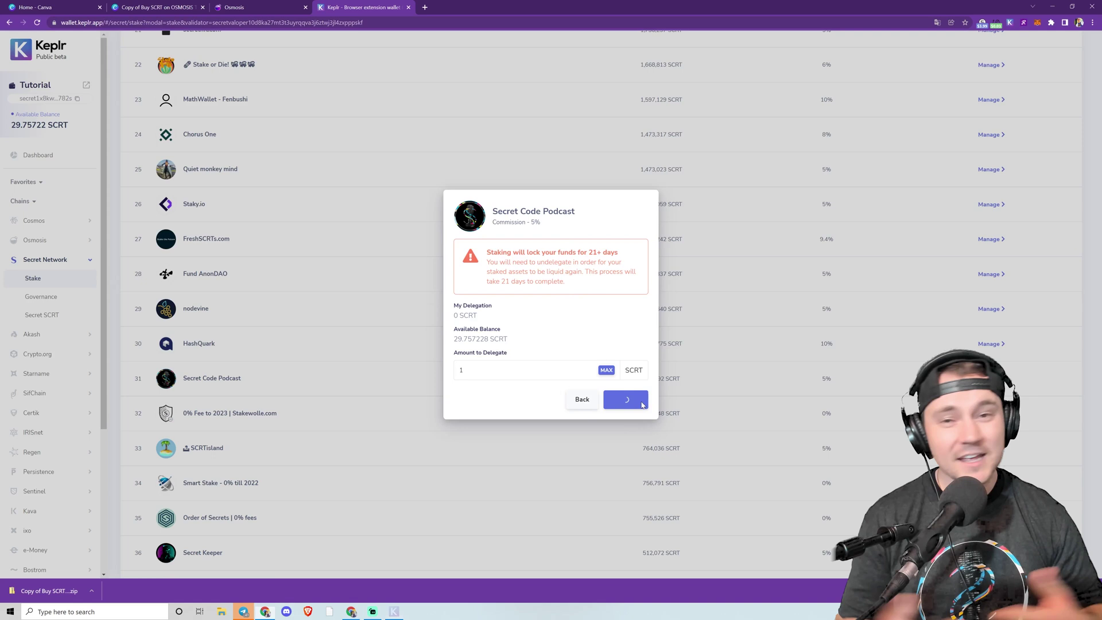
pyautogui.click(626, 399)
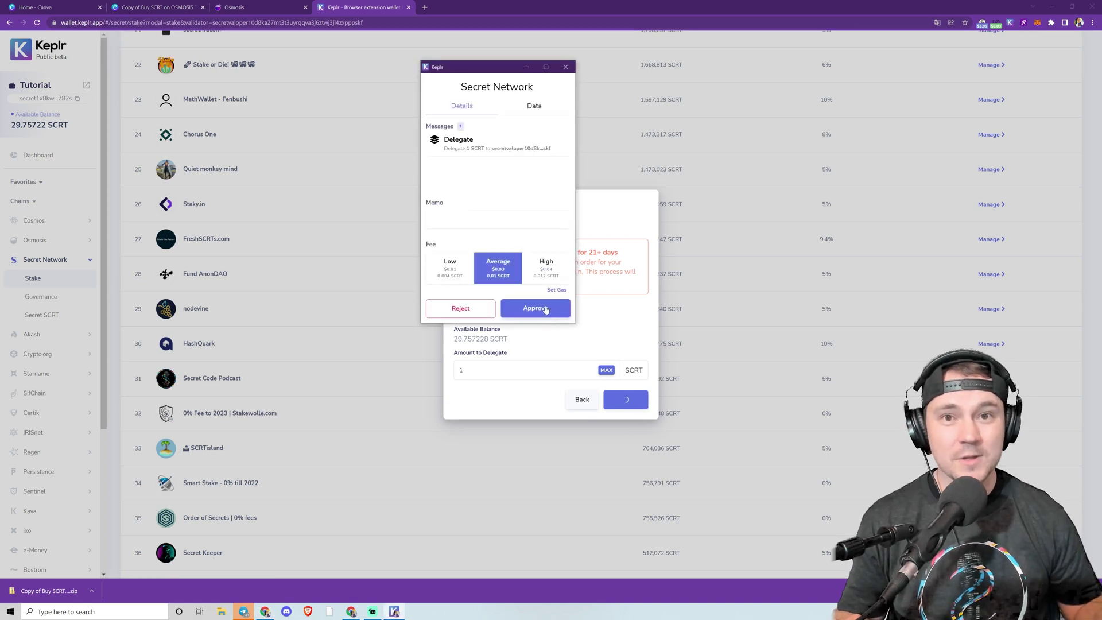
pyautogui.click(545, 309)
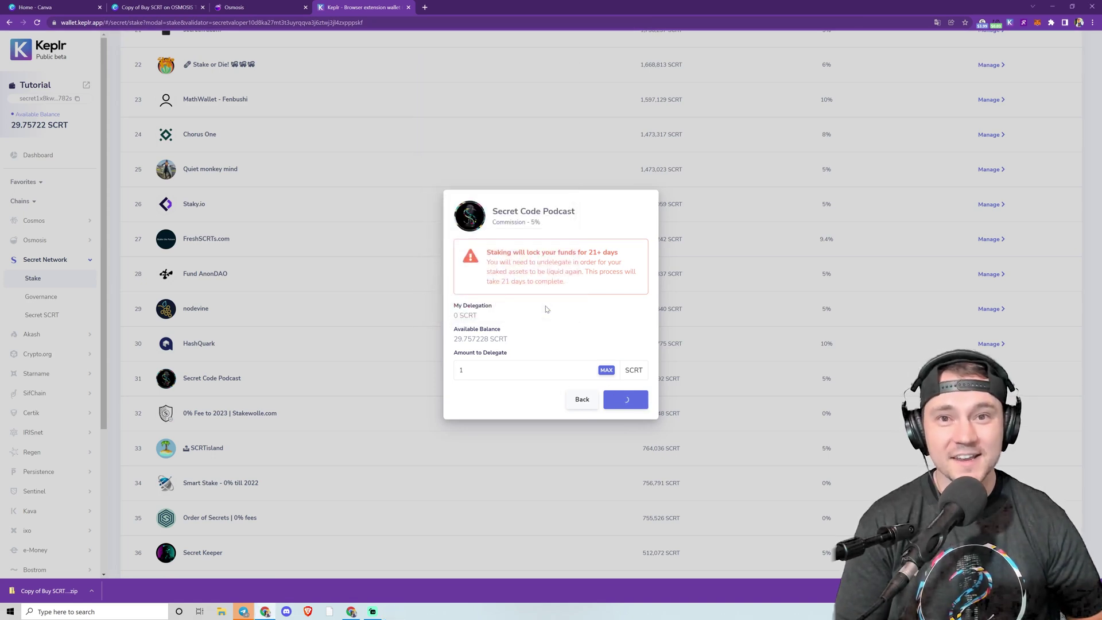
# Change the stake page URL to wallet.keplr.app/#/dashboard to load the dashboard
pyautogui.scroll(15, 209, 248)
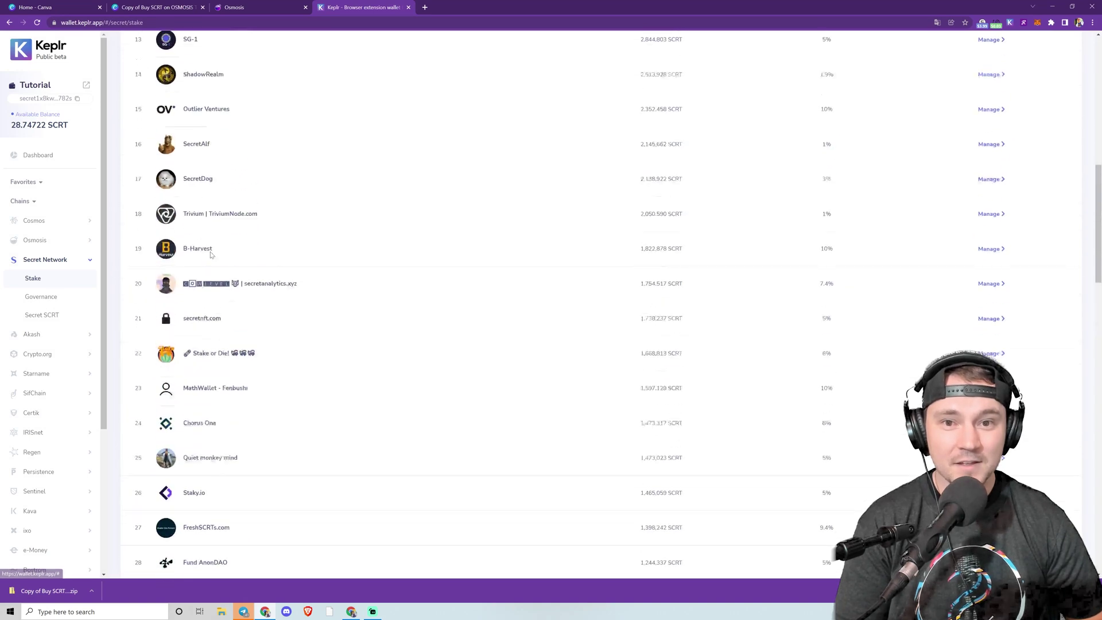
pyautogui.scroll(2, 181, 197)
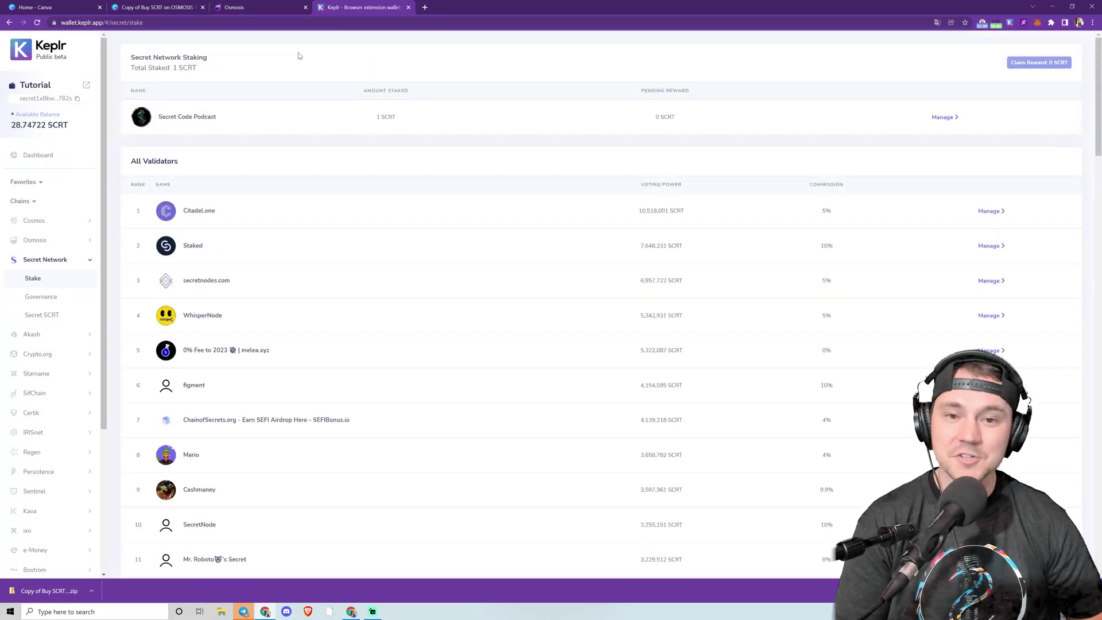
pyautogui.moveTo(163, 23); pyautogui.dragTo(129, 23)
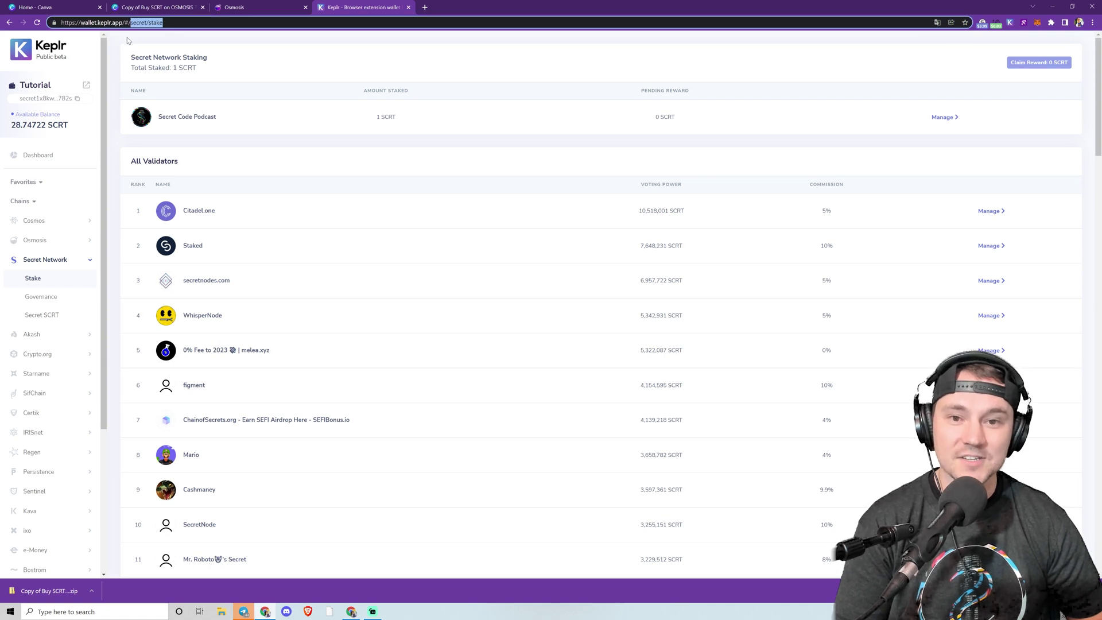
pyautogui.write('dsa')
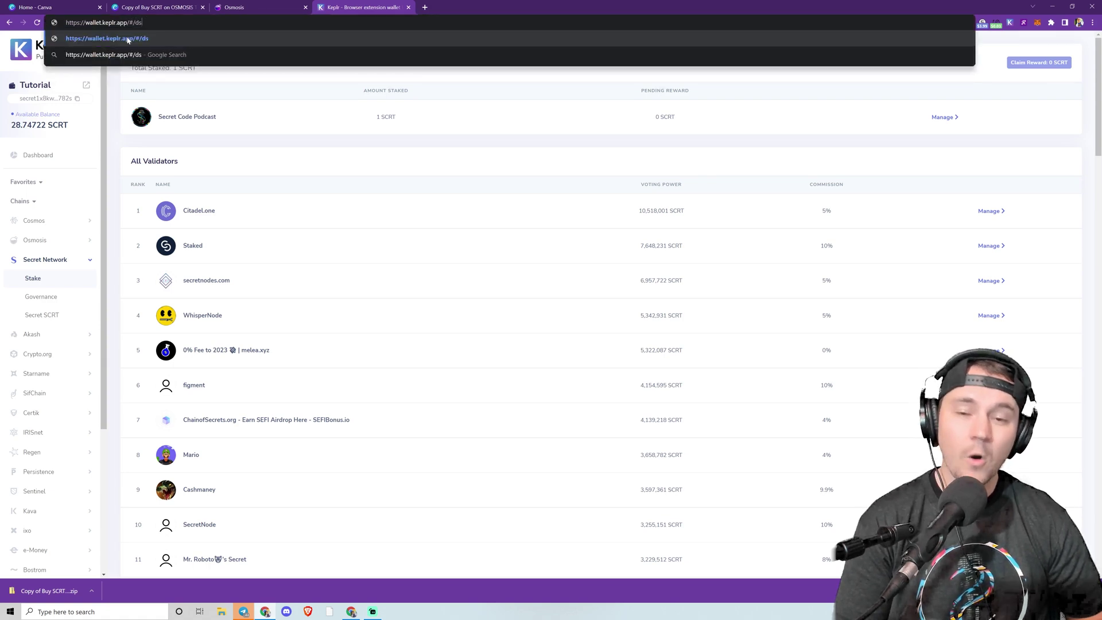
pyautogui.press('BackSpace')
pyautogui.press('BackSpace')
pyautogui.write('ashboard')
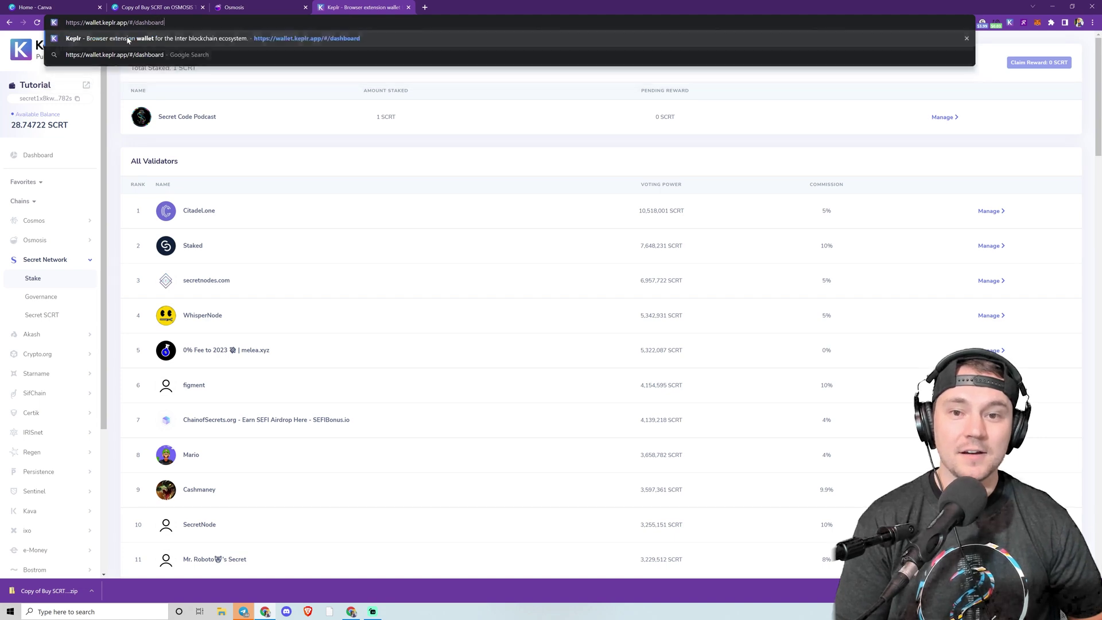
pyautogui.press('Return')
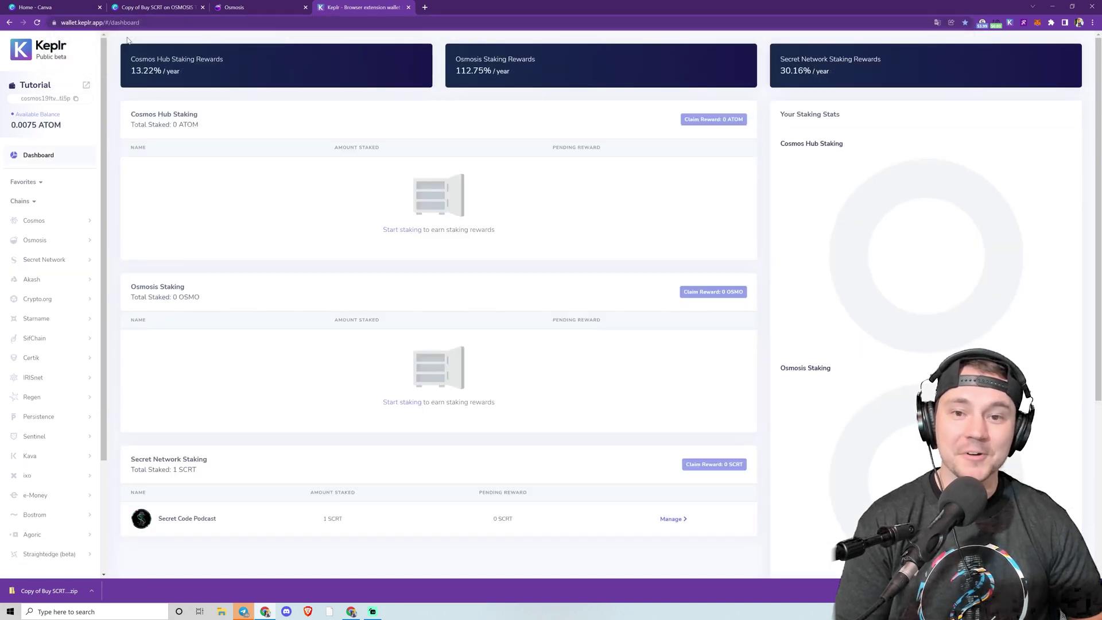